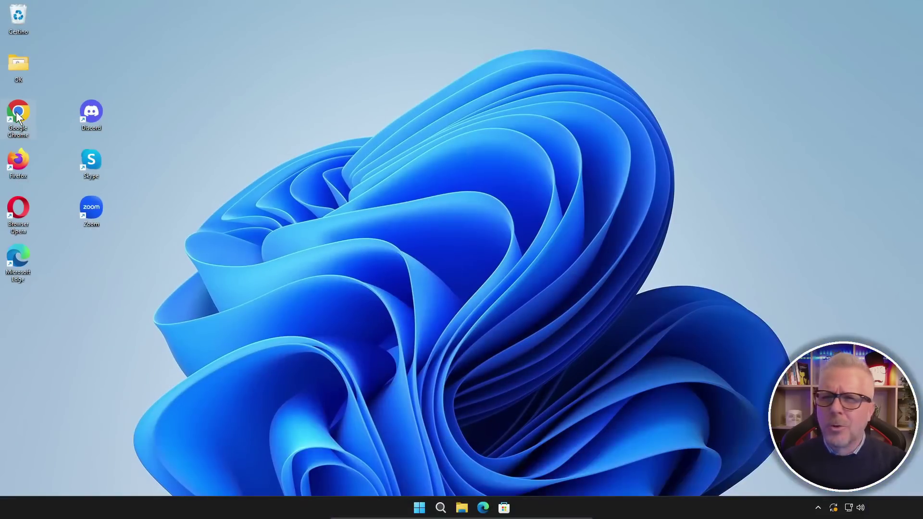
In Google Chrome, search Google for "gentiluomo digitale" and open the Gentiluomo Digitale home page.
double_click(16, 112)
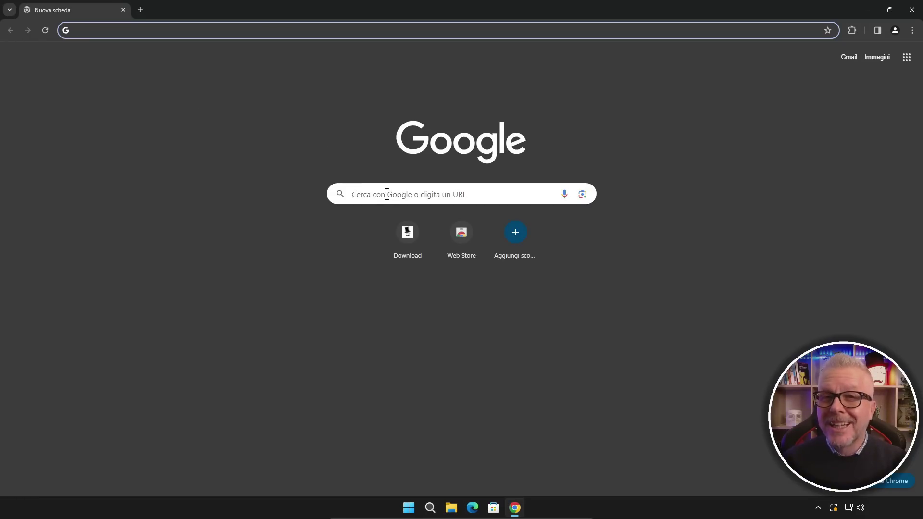
left_click(387, 194)
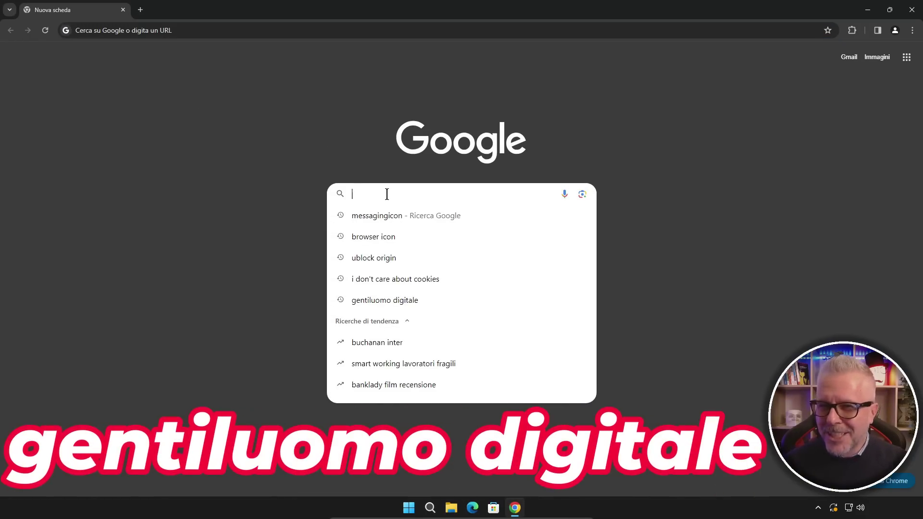
type("gentiluomo digi")
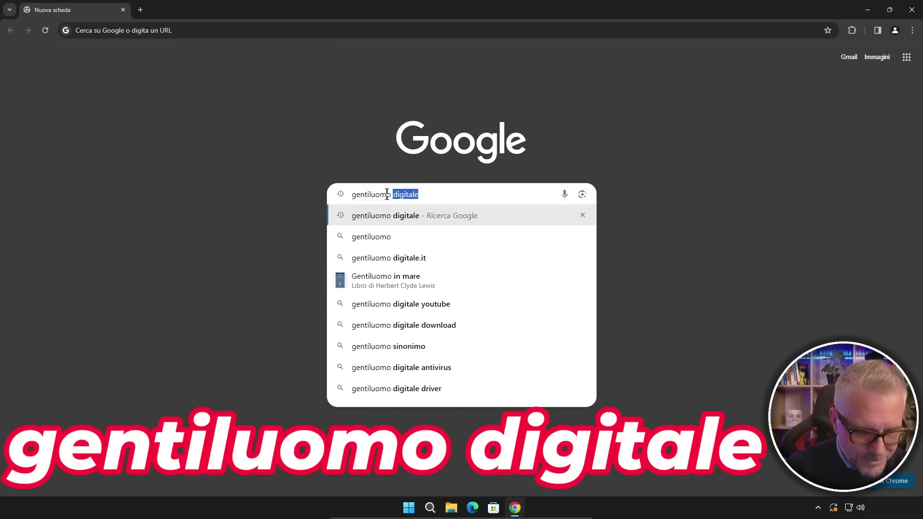
type("tale")
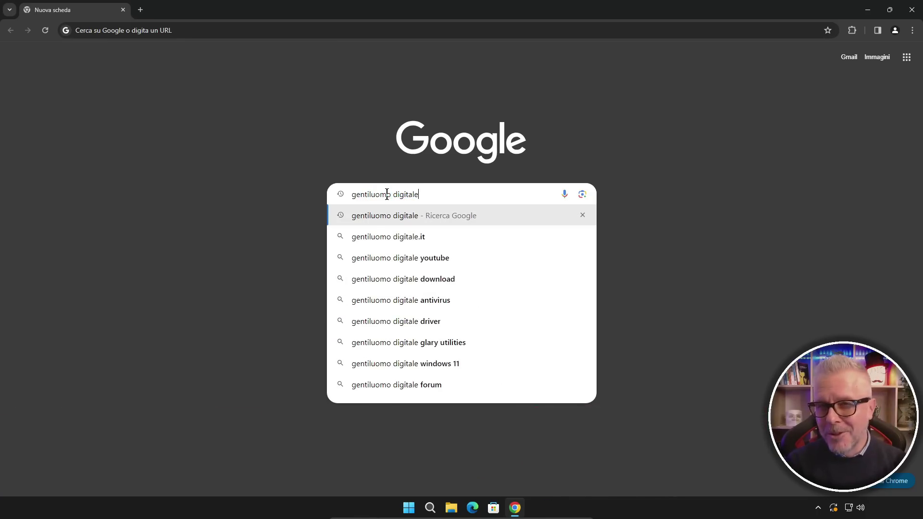
key("Return")
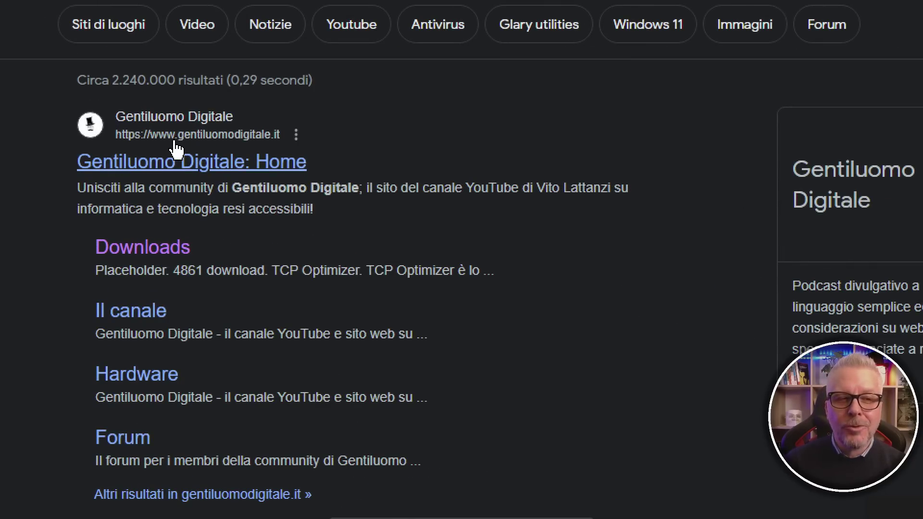
left_click(293, 159)
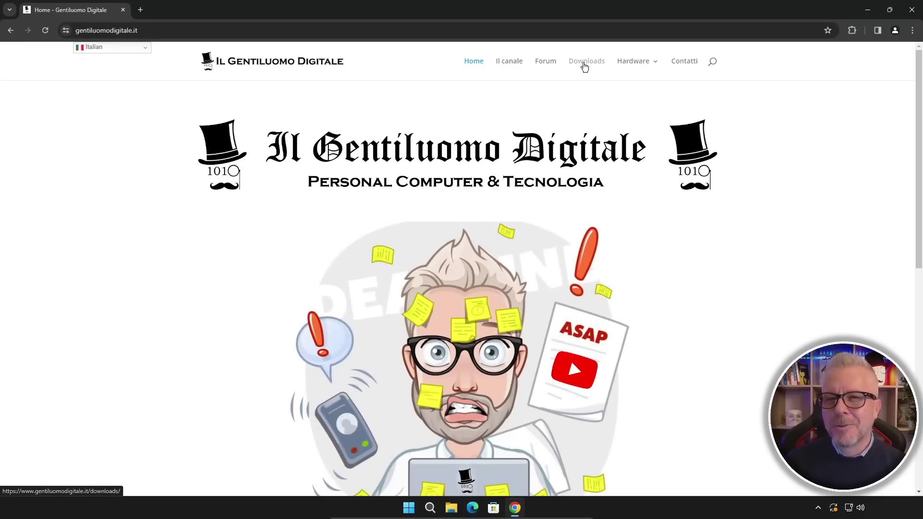
Download TaskbarGroups.zip from the Taskbar Groups entry on the site's Downloads page.
left_click(585, 66)
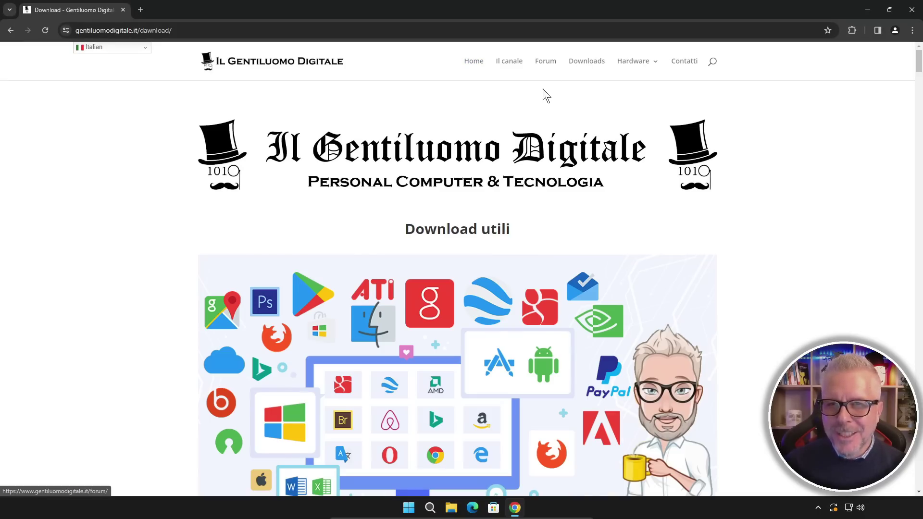
scroll(483, 152, "down", 6)
scroll(484, 151, "down", 4)
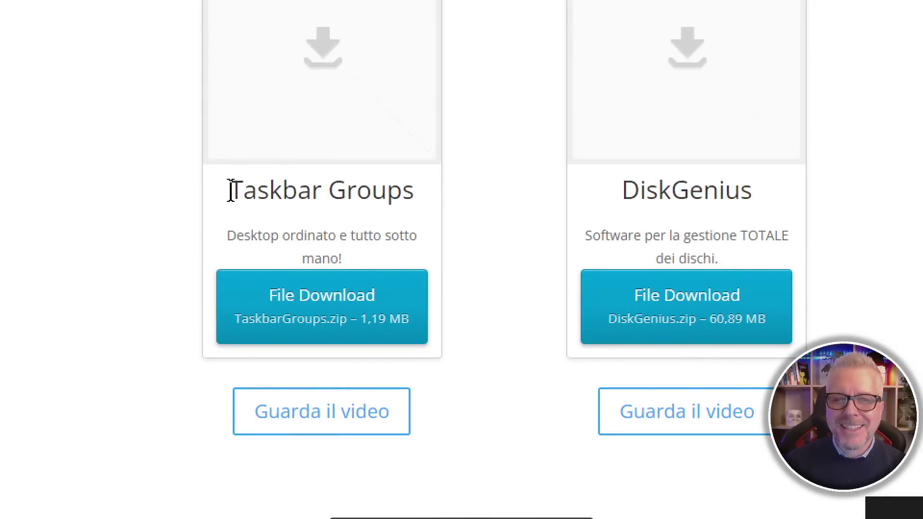
left_click_drag(231, 190, 453, 193)
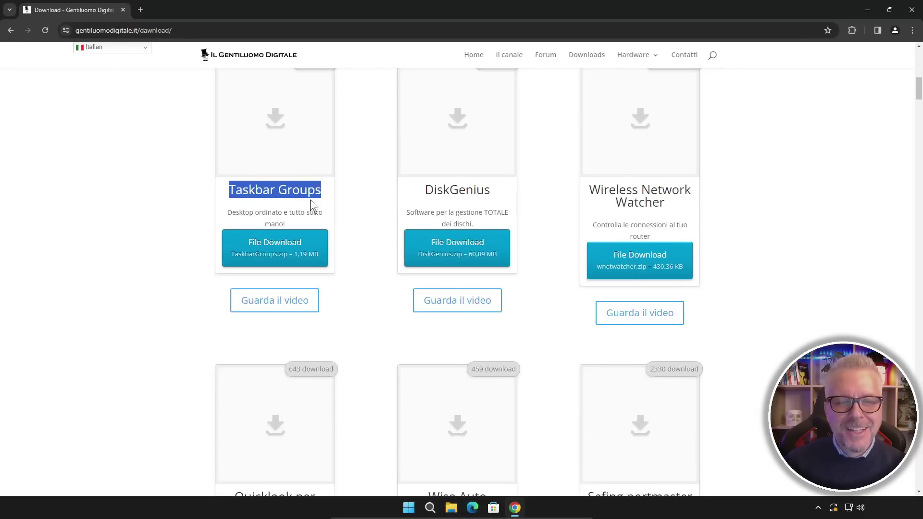
left_click(291, 248)
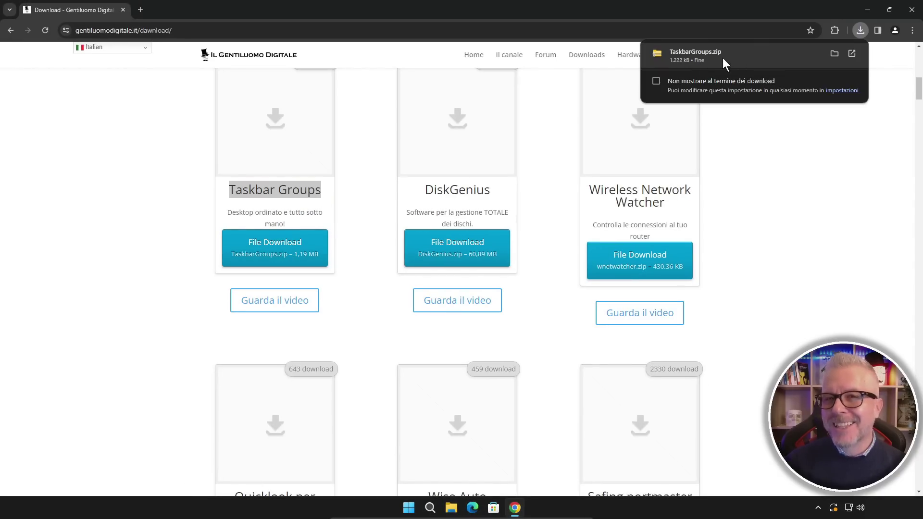
Show the downloaded TaskbarGroups.zip in its folder and close the browser.
left_click(833, 53)
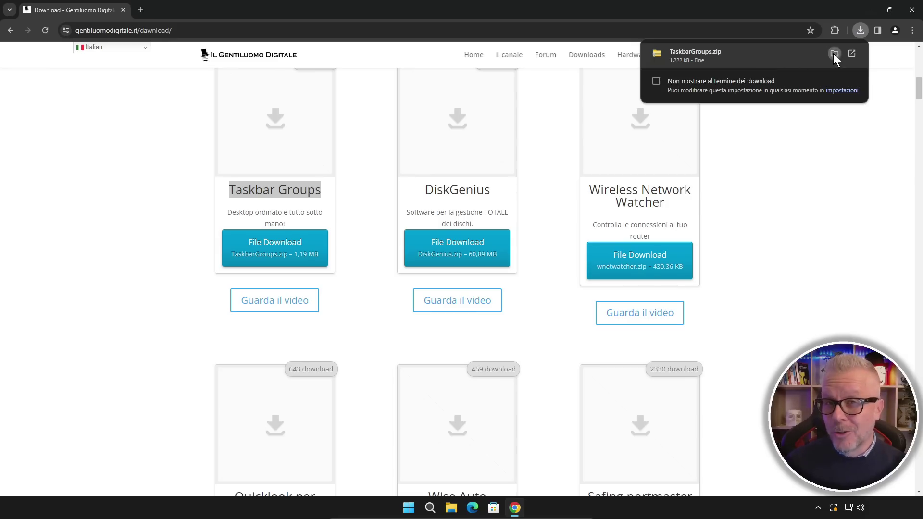
key("alt+F4")
left_click(911, 10)
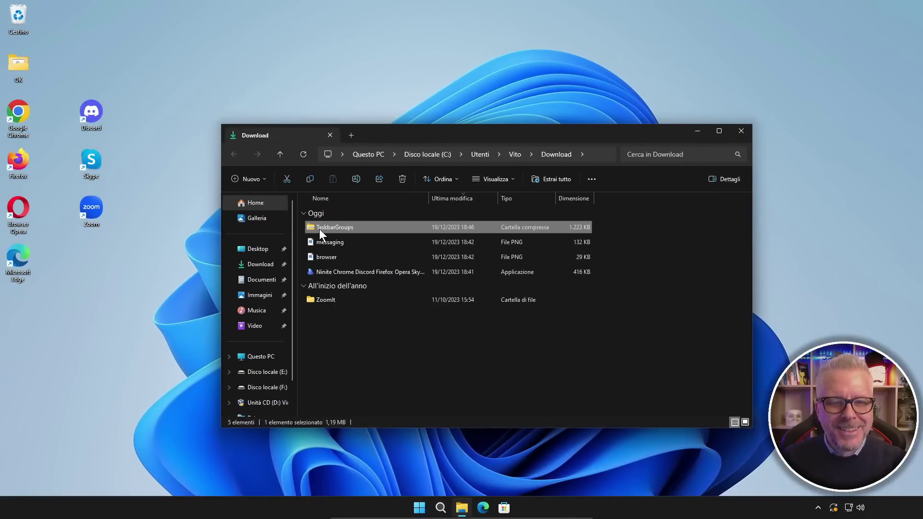
Extract the TaskbarGroups folder from the downloaded archive onto the desktop and close the file window.
double_click(323, 230)
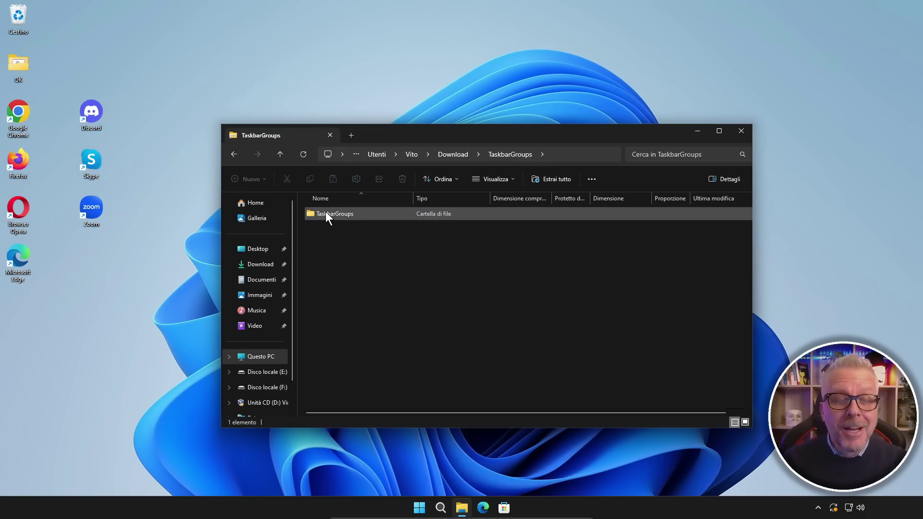
left_click(325, 212)
left_click_drag(326, 212, 27, 336)
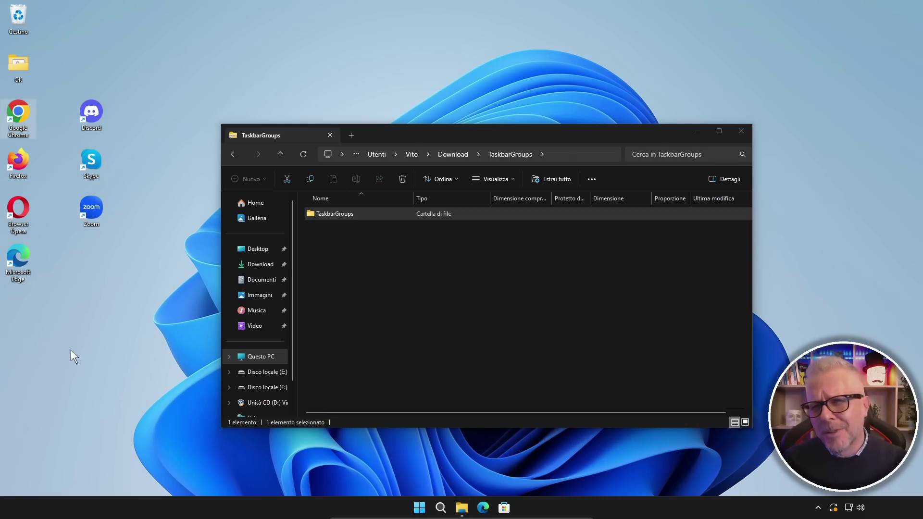
left_click(743, 131)
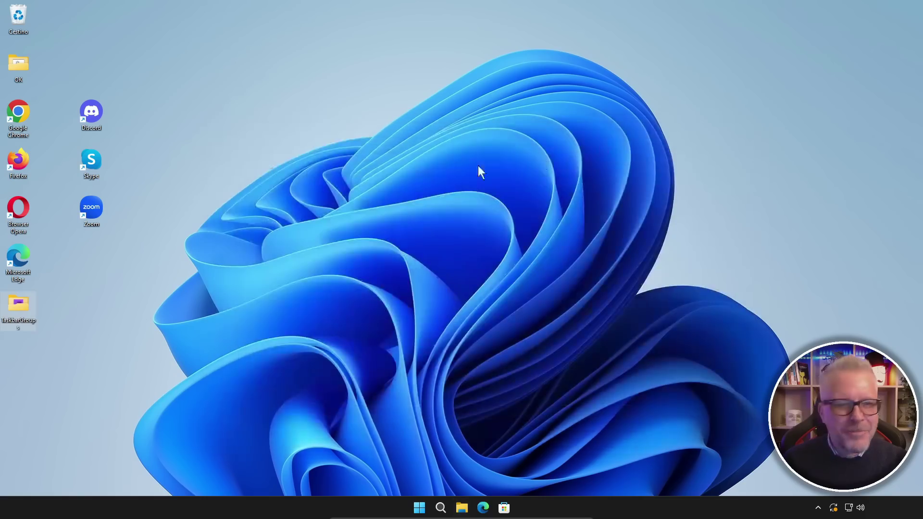
Launch the TaskbarGroups application from the TaskbarGroups folder on the desktop.
left_click(17, 304)
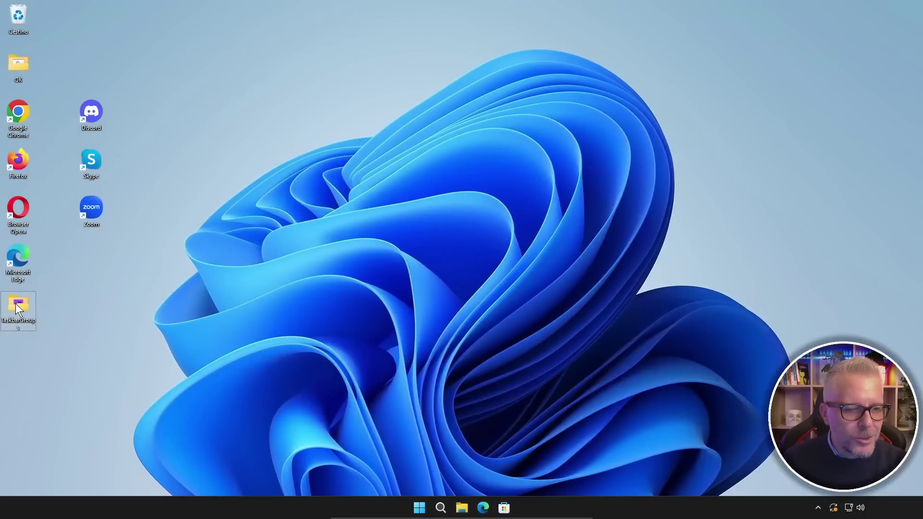
double_click(35, 304)
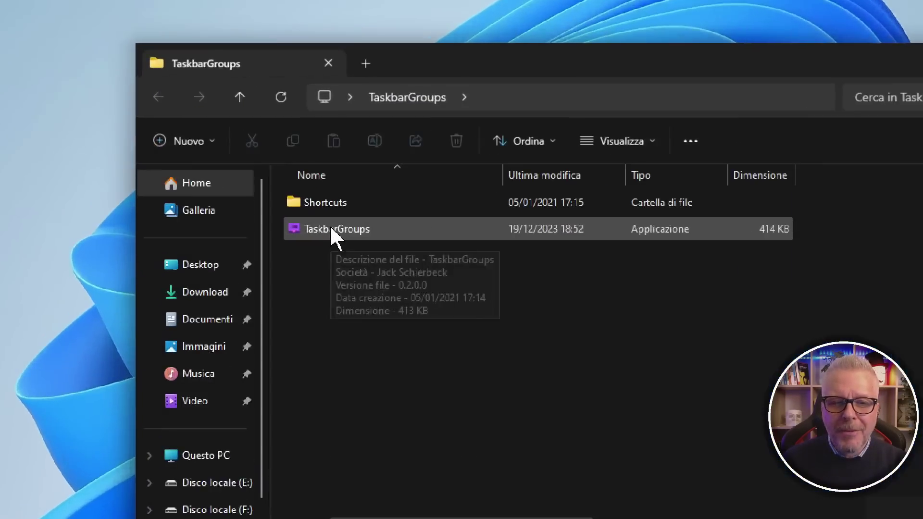
left_click(332, 228)
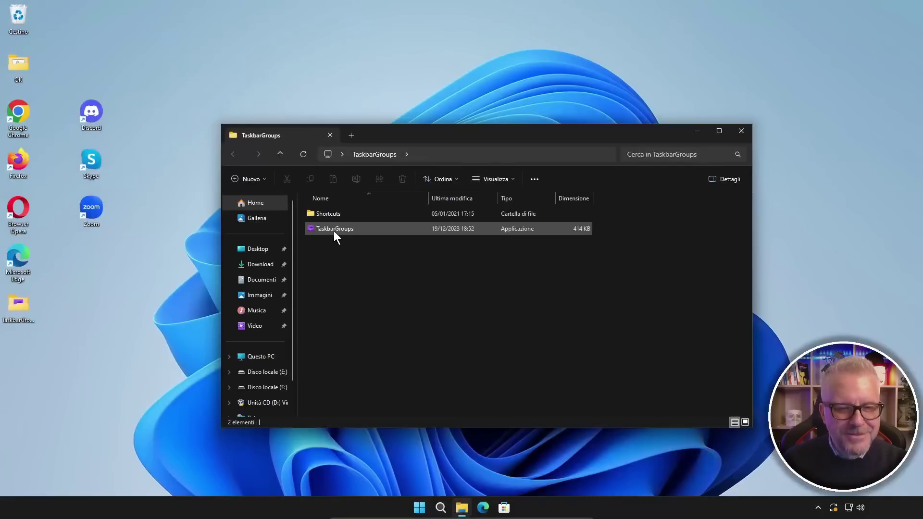
double_click(336, 235)
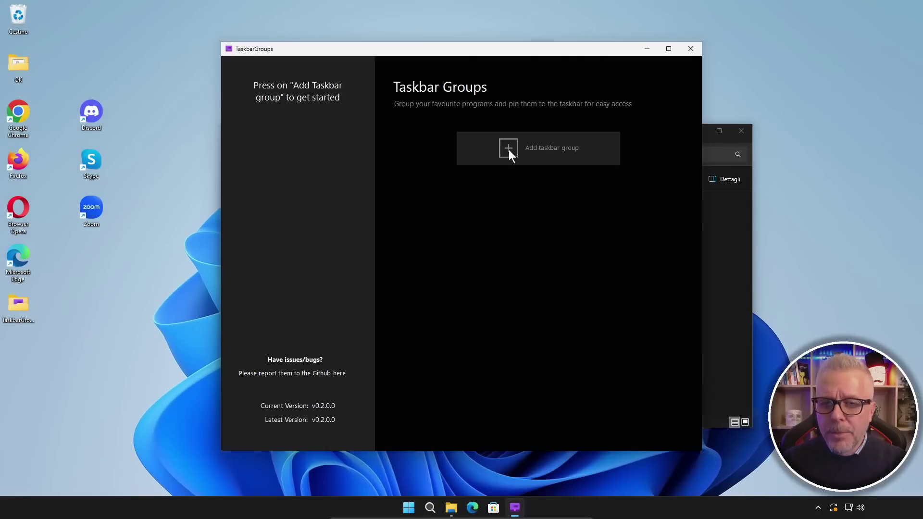
Add a new taskbar group and name it Browser.
left_click(509, 150)
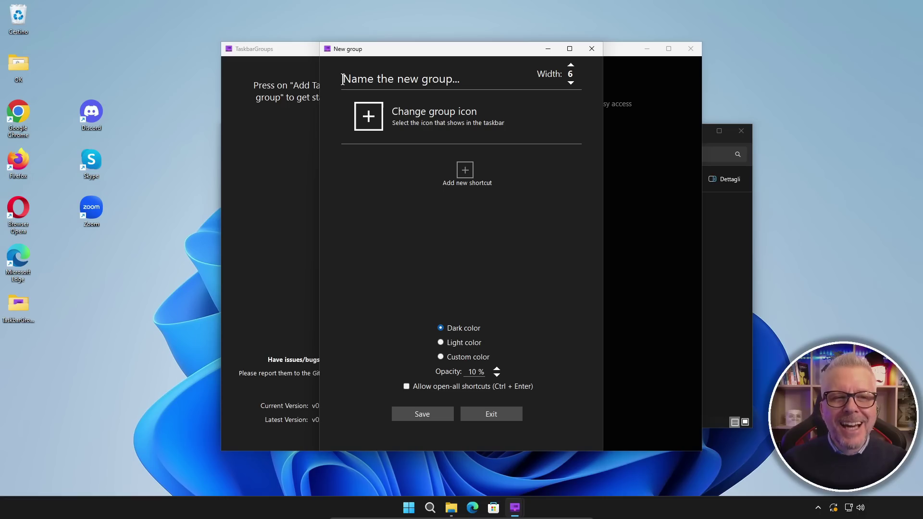
left_click_drag(343, 80, 481, 82)
key("BackSpace")
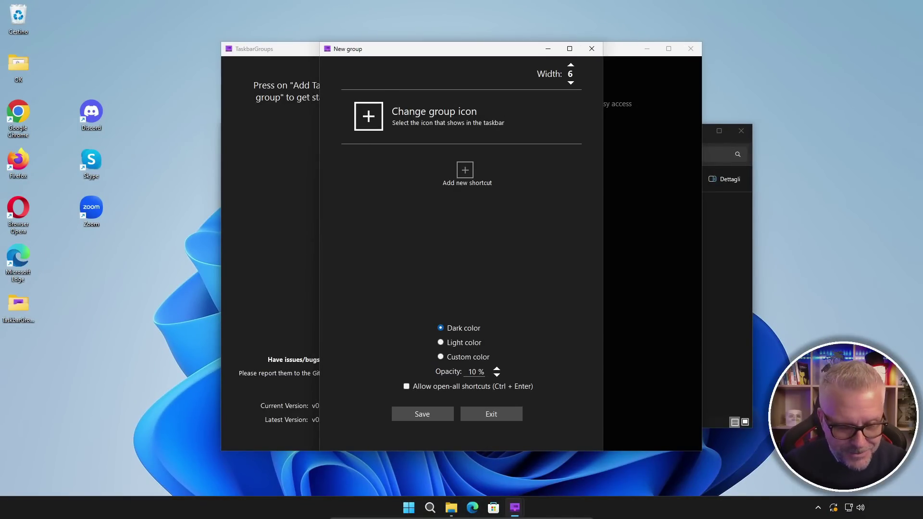
type("Browser")
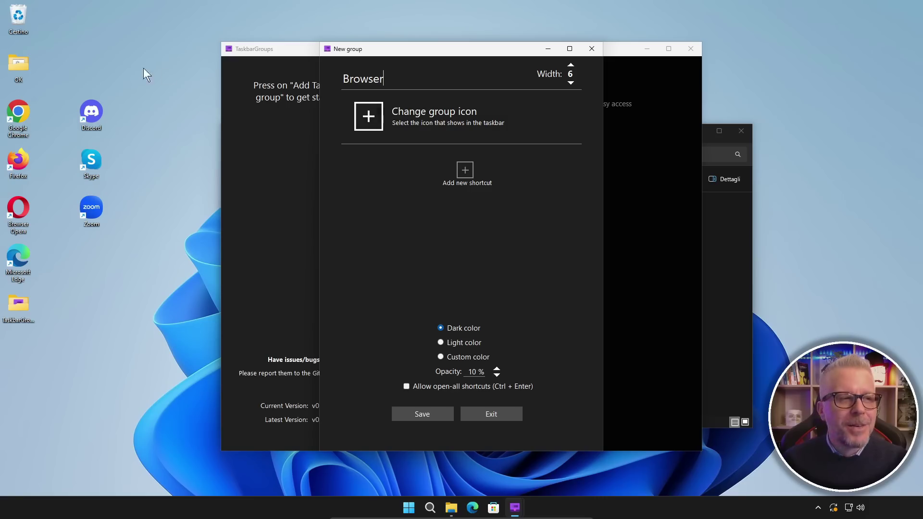
In Google Chrome, search Google Images for "browser icon".
double_click(16, 112)
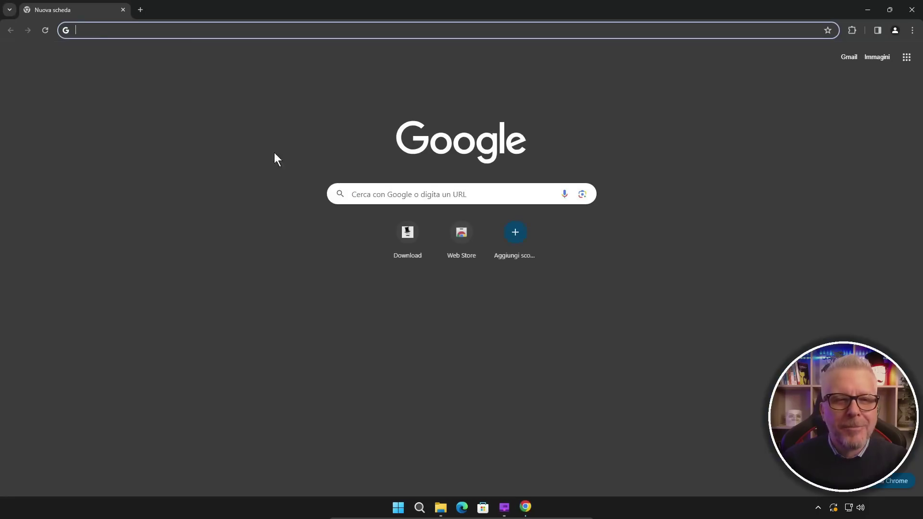
left_click(399, 191)
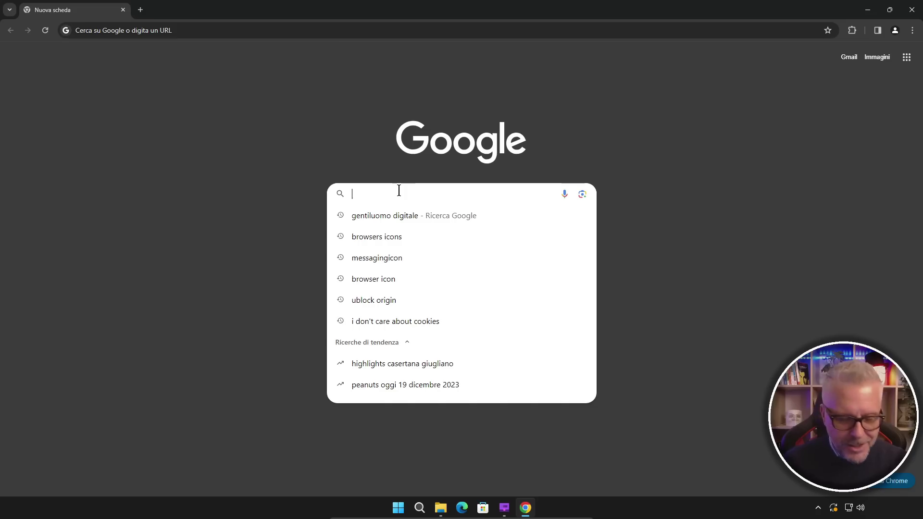
type("browser icon")
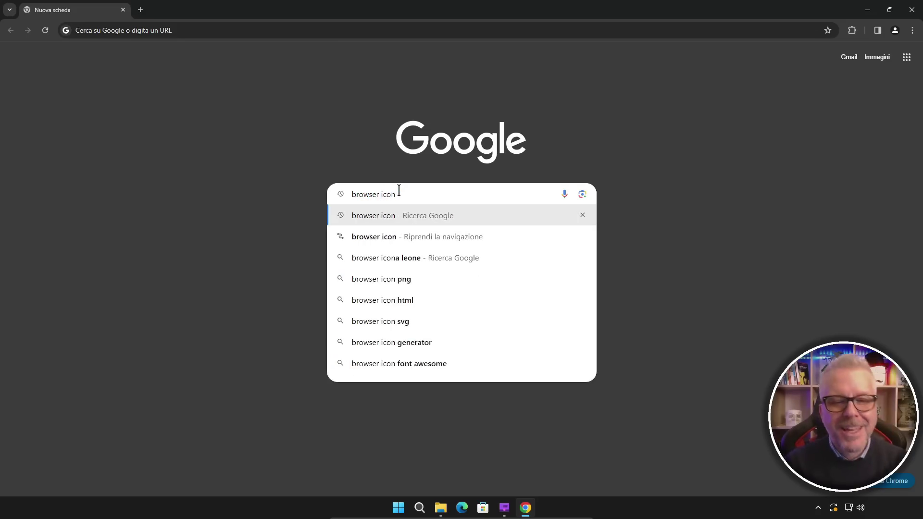
key("Return")
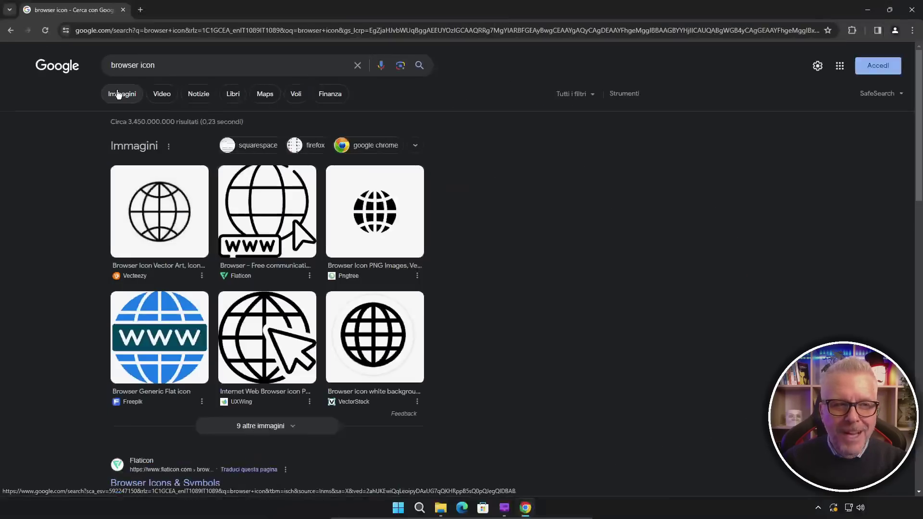
left_click(135, 99)
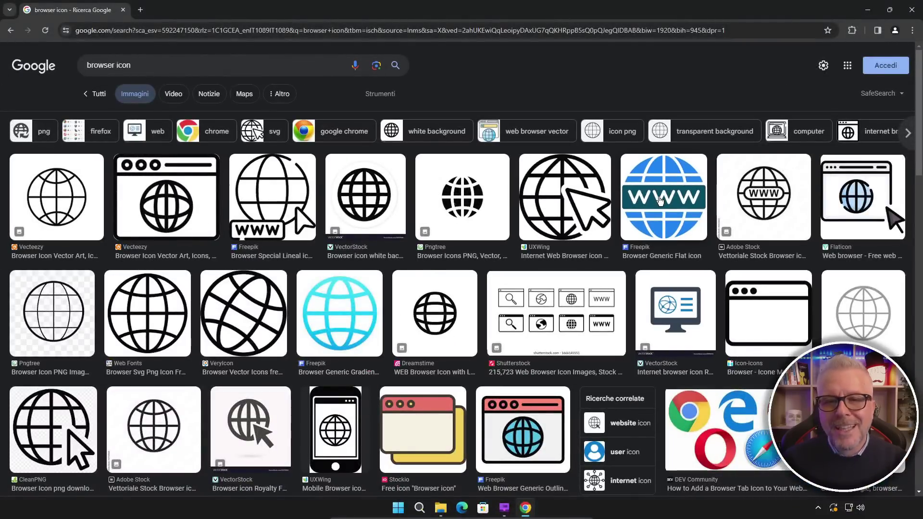
Open Freepik's blue WWW globe "Browser Generic Flat icon" in its own tab, save it as PNG 8911291 in Download, and close the browser.
left_click(661, 201)
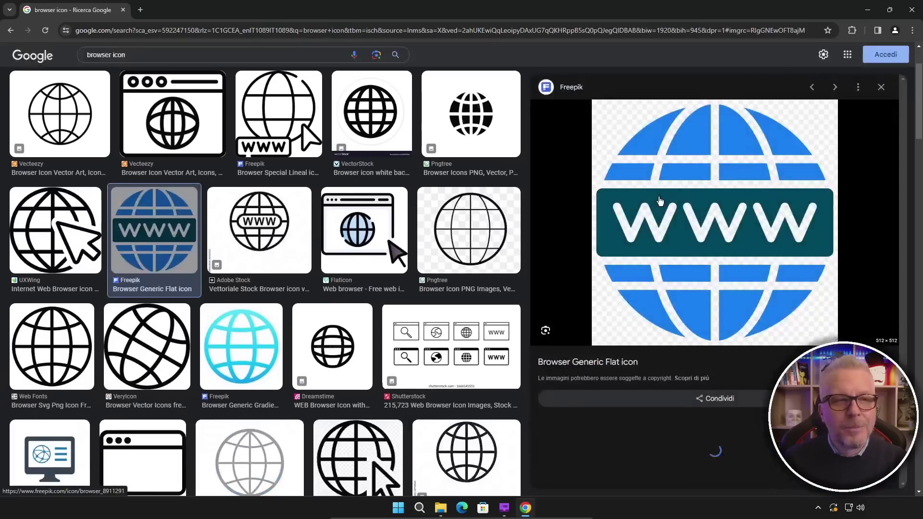
right_click(711, 213)
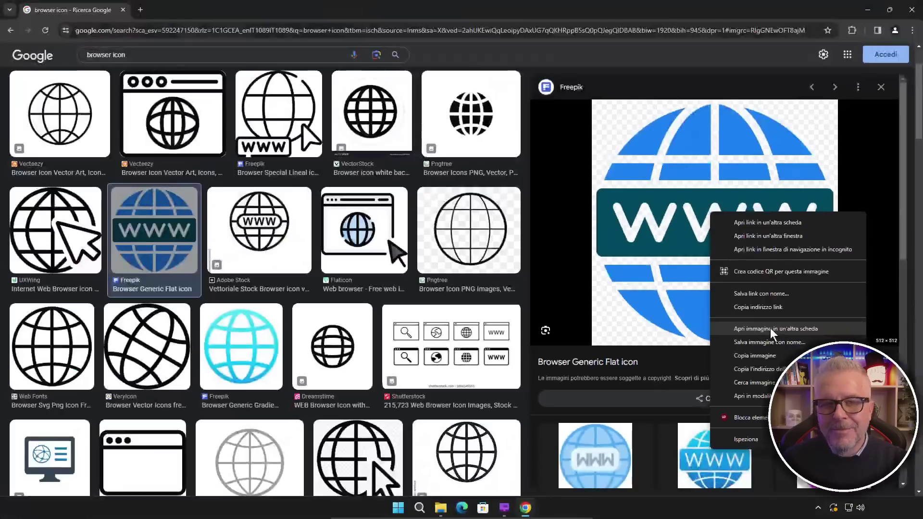
left_click(772, 331)
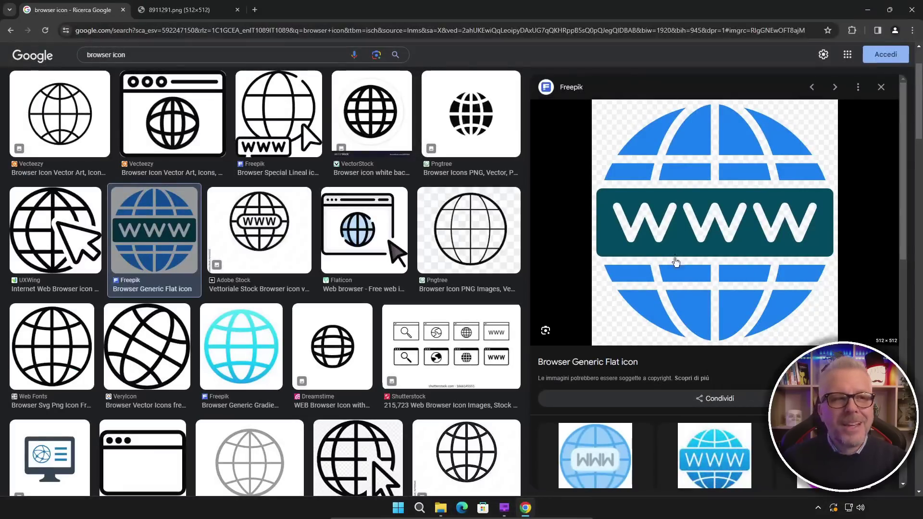
left_click(177, 10)
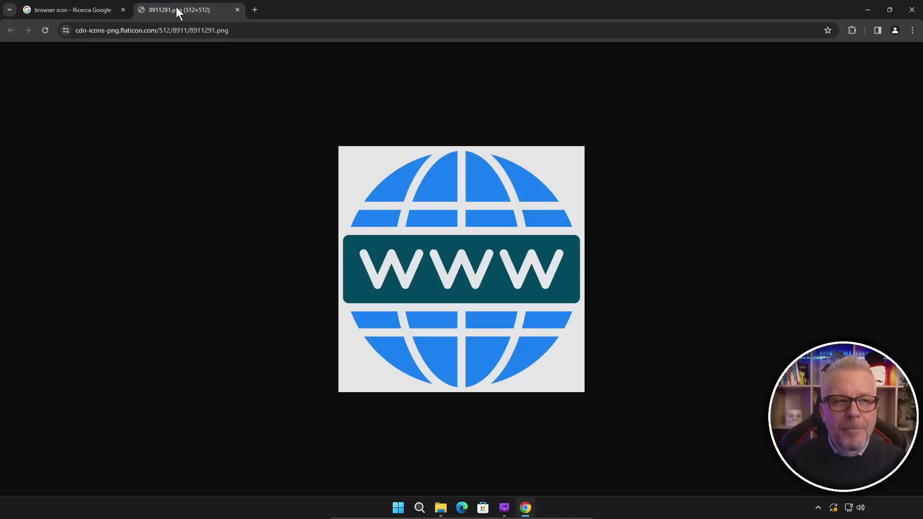
right_click(473, 223)
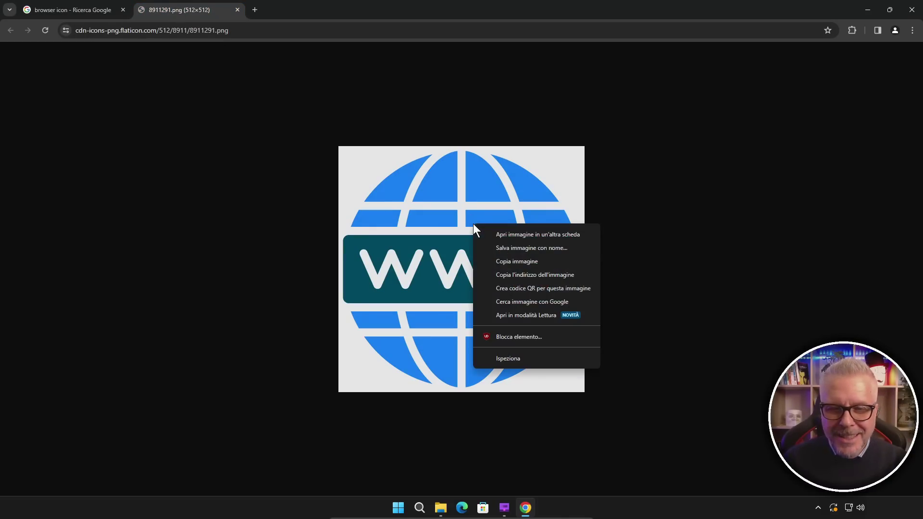
left_click(523, 248)
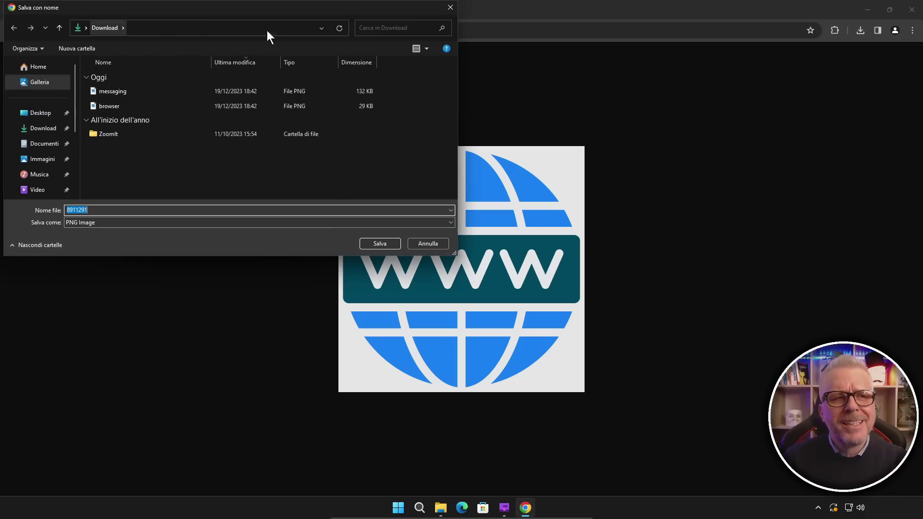
left_click(380, 244)
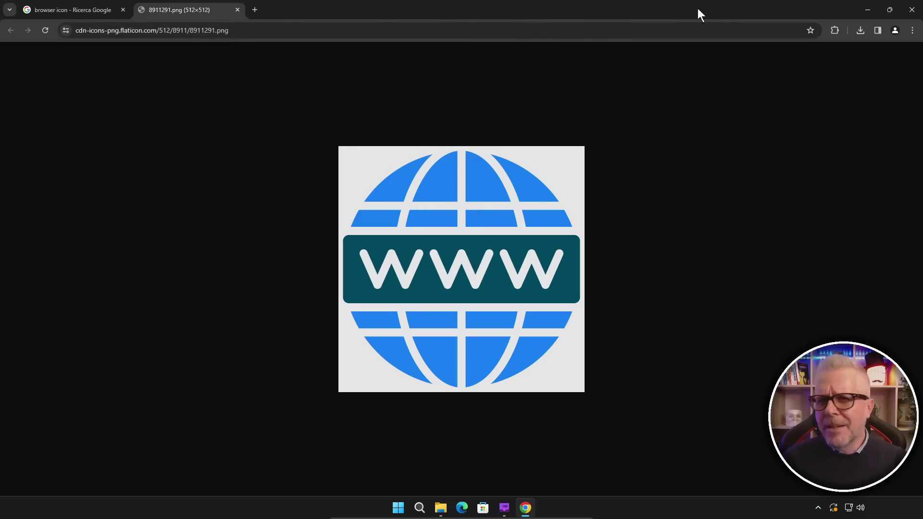
left_click(912, 9)
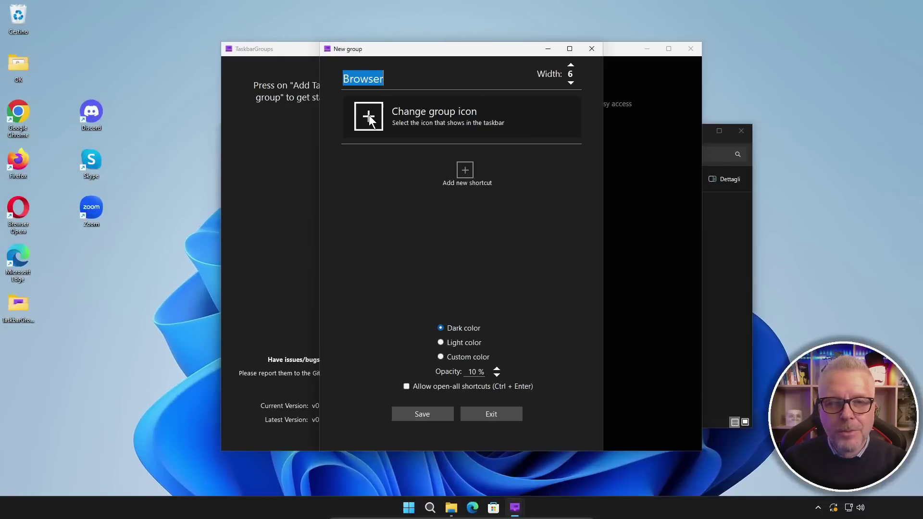
Set the Browser group's icon to the browser PNG file from the Download folder.
left_click(367, 115)
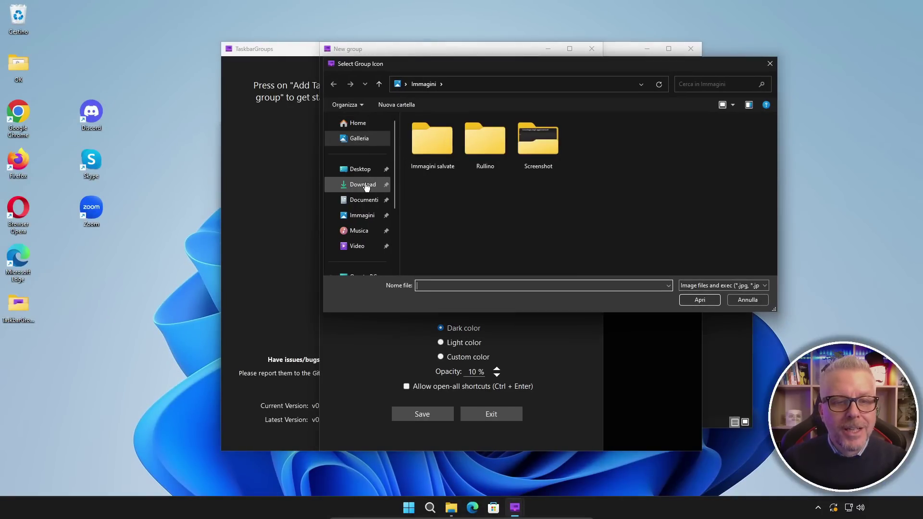
left_click(363, 185)
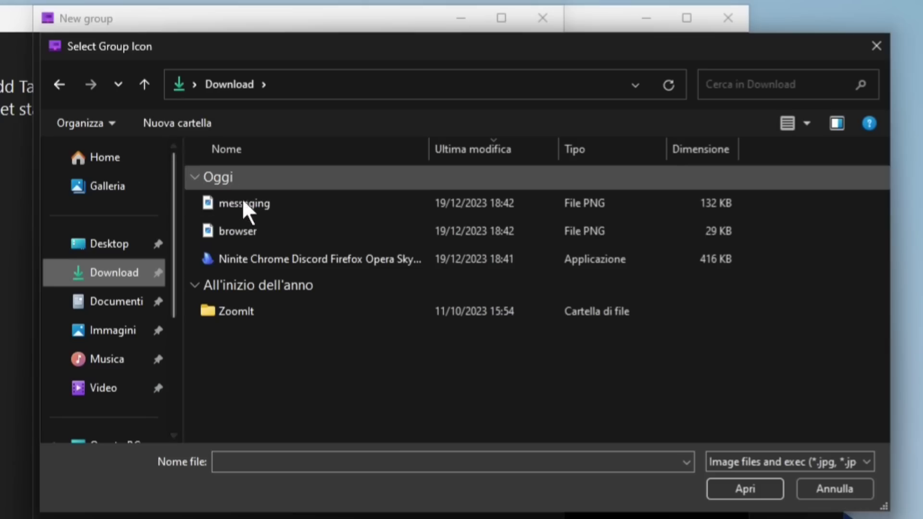
left_click(239, 229)
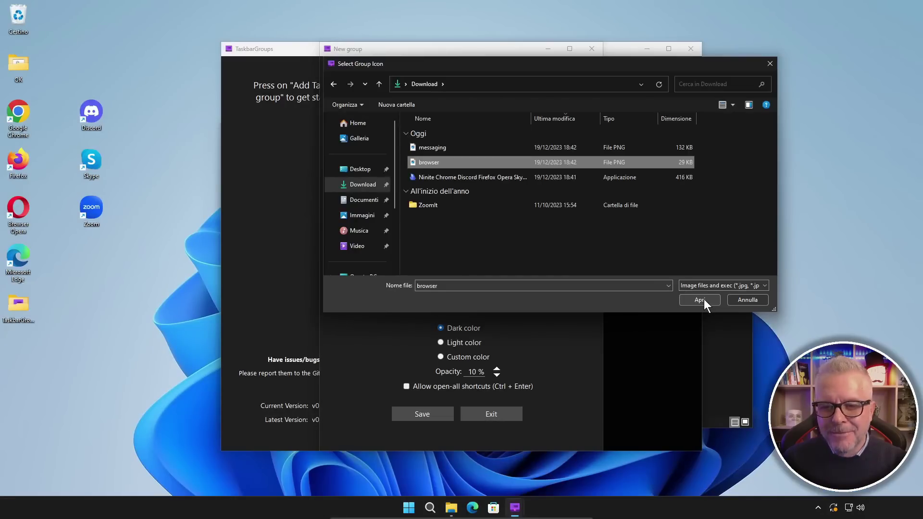
left_click(705, 300)
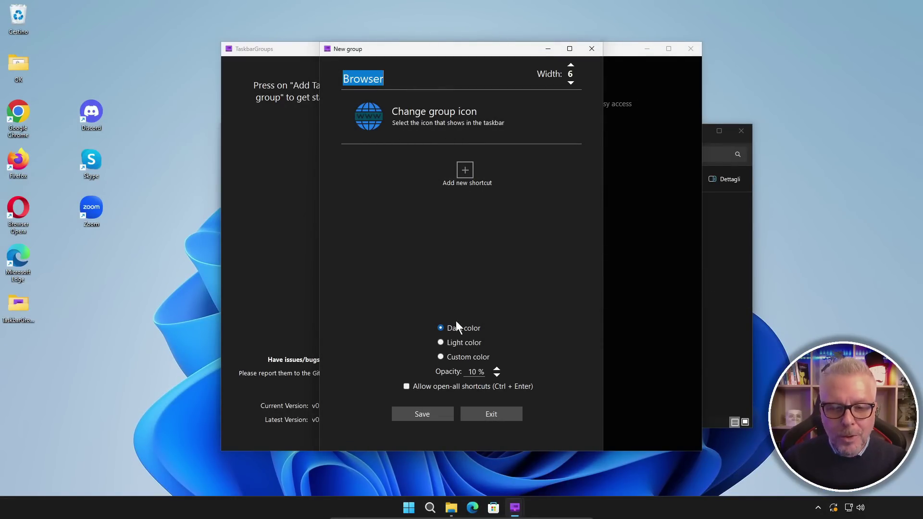
key("End")
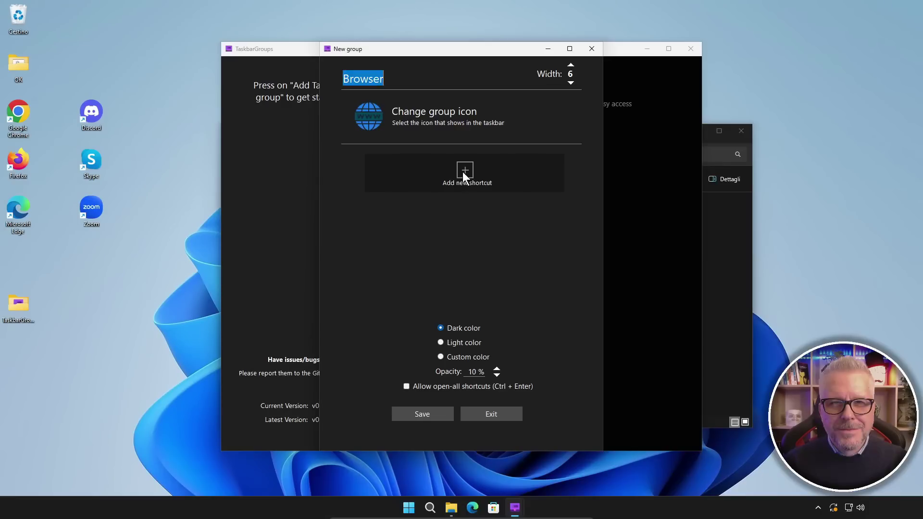
Add the Firefox, Google Chrome and Microsoft Edge shortcuts to the Browser group and save the group.
left_click(462, 177)
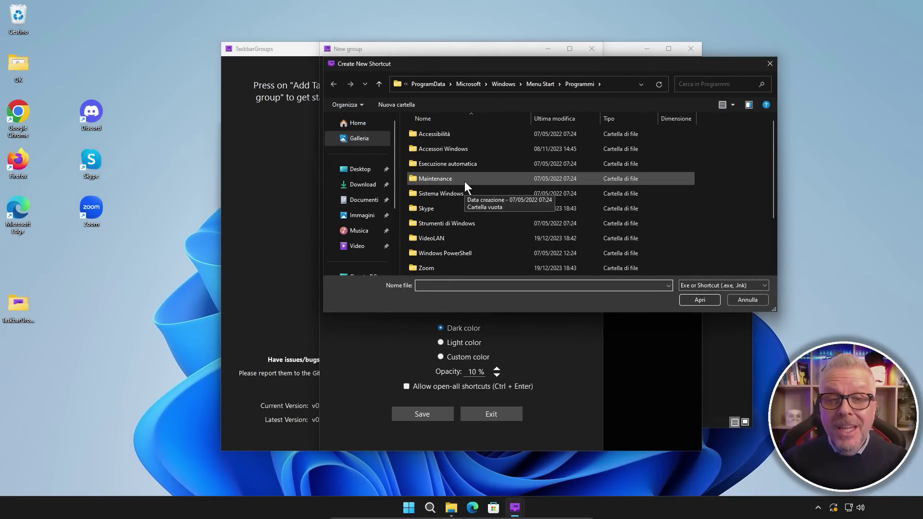
scroll(464, 181, "down", 2)
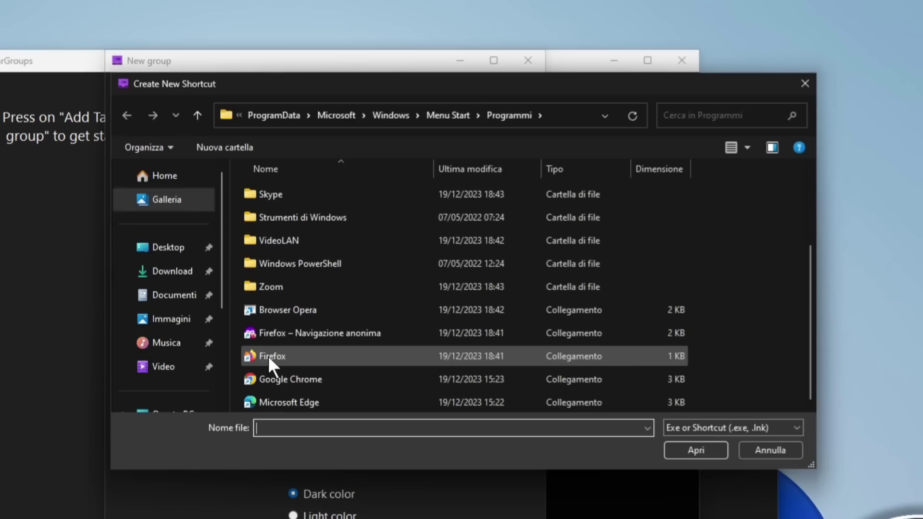
left_click(267, 356, "ctrl")
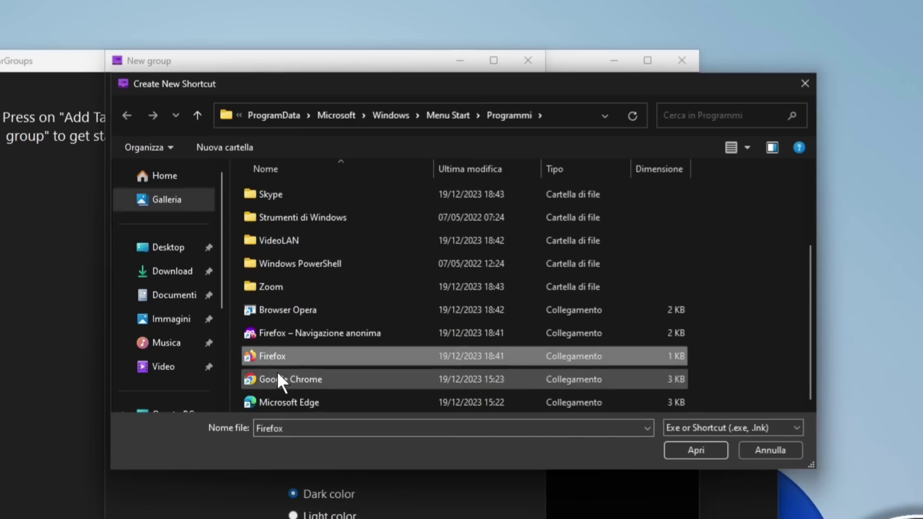
left_click(276, 375, "ctrl")
left_click(284, 402, "ctrl")
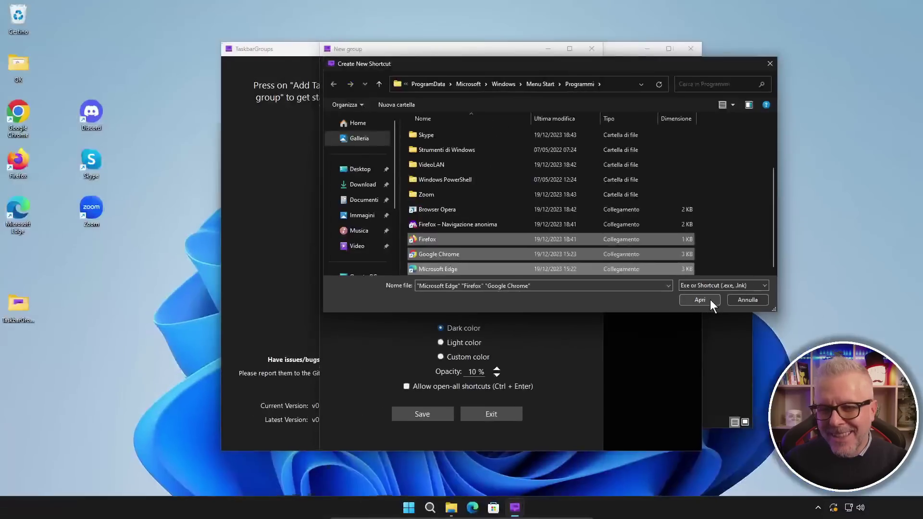
left_click(711, 303)
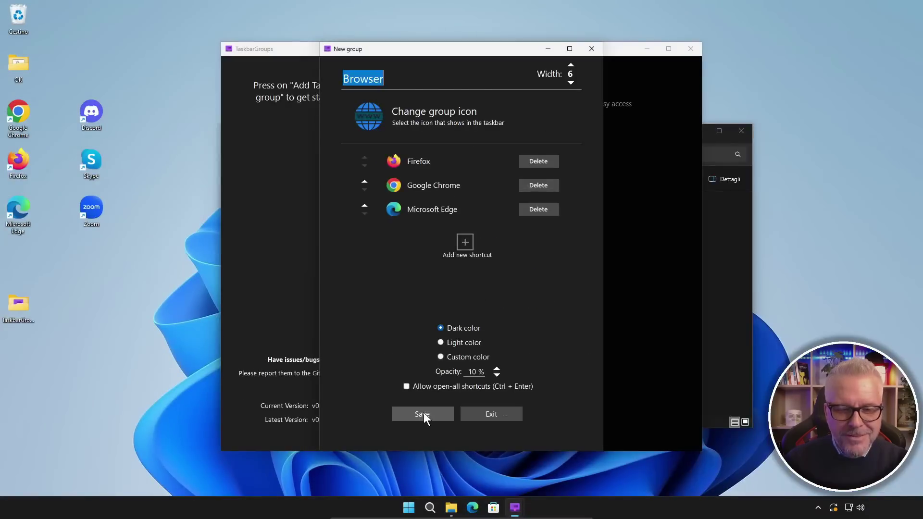
left_click(423, 414)
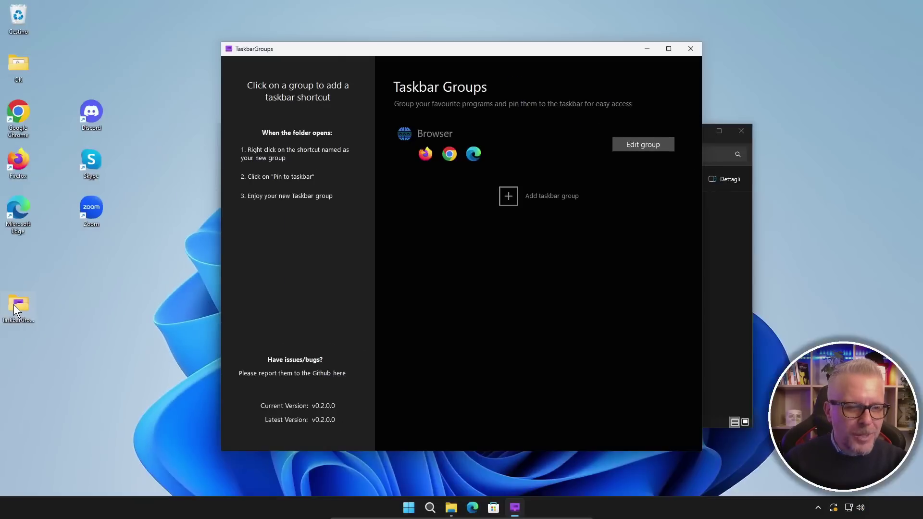
Pin the Browser shortcut from the desktop TaskbarGroups folder's Shortcuts subfolder to the taskbar.
double_click(28, 308)
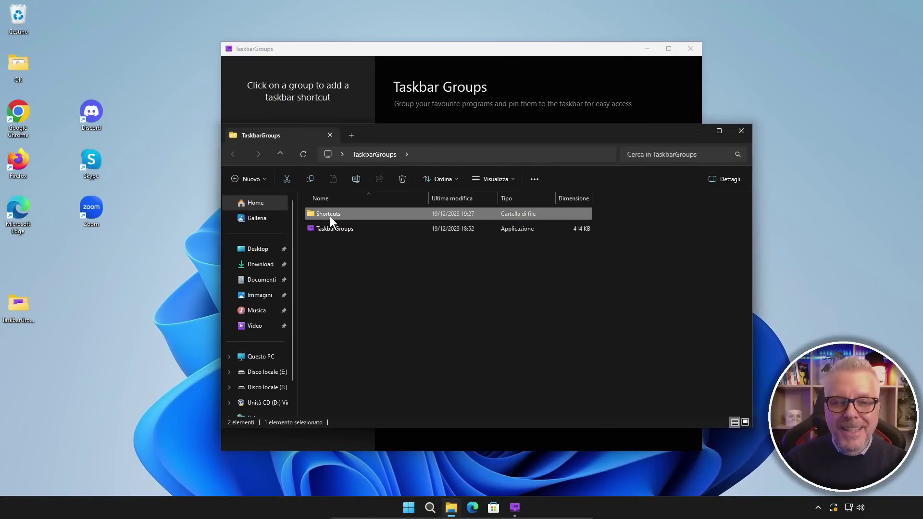
double_click(329, 216)
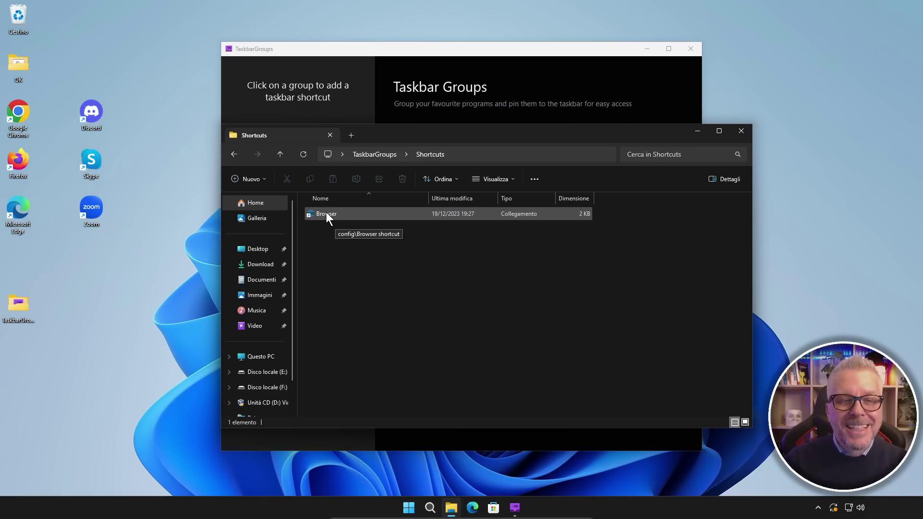
left_click_drag(326, 212, 531, 512)
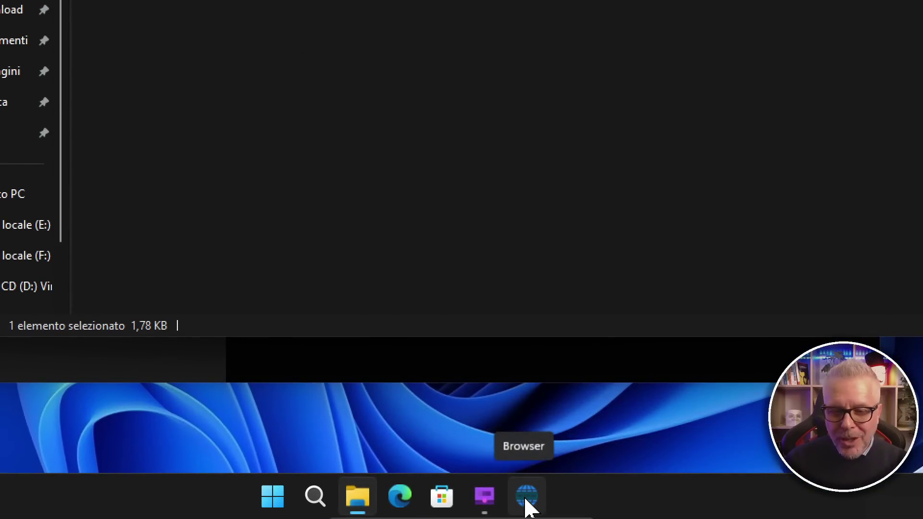
Test the pinned Browser group by launching Firefox from it, and close the Firefox window.
left_click(527, 507)
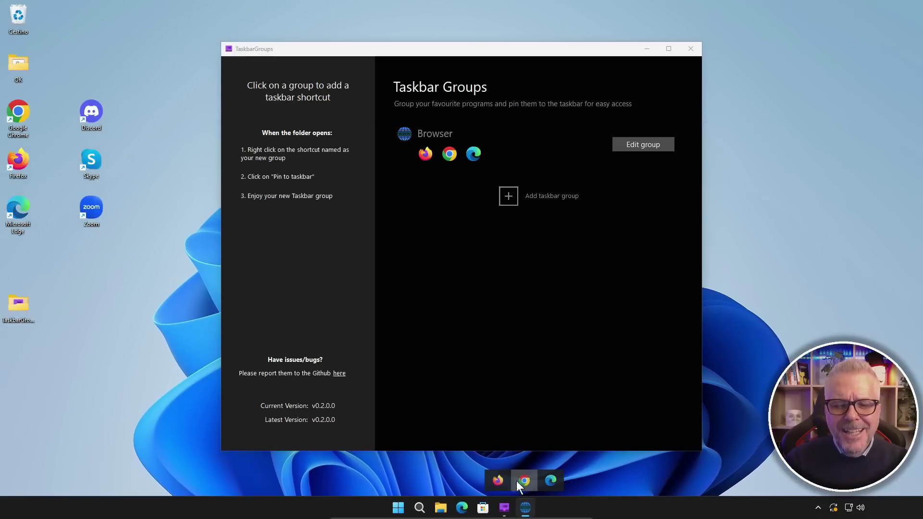
left_click(497, 481)
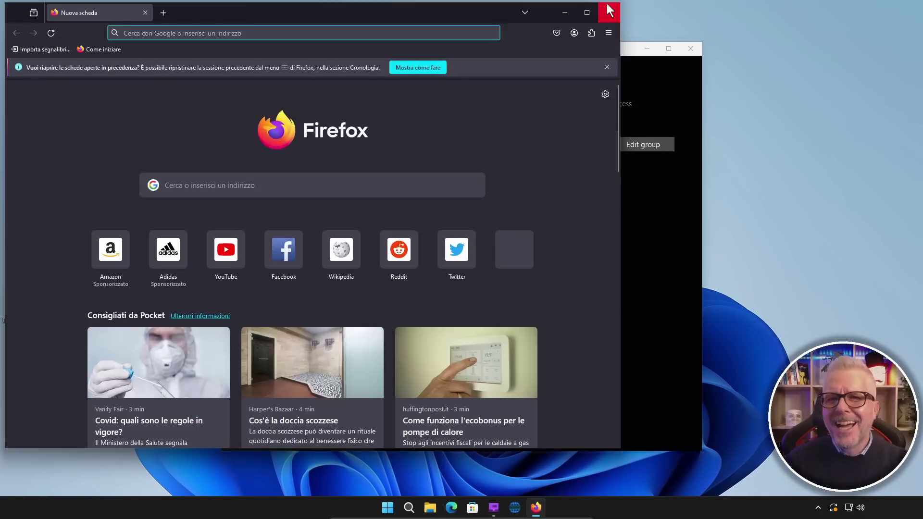
left_click(610, 10)
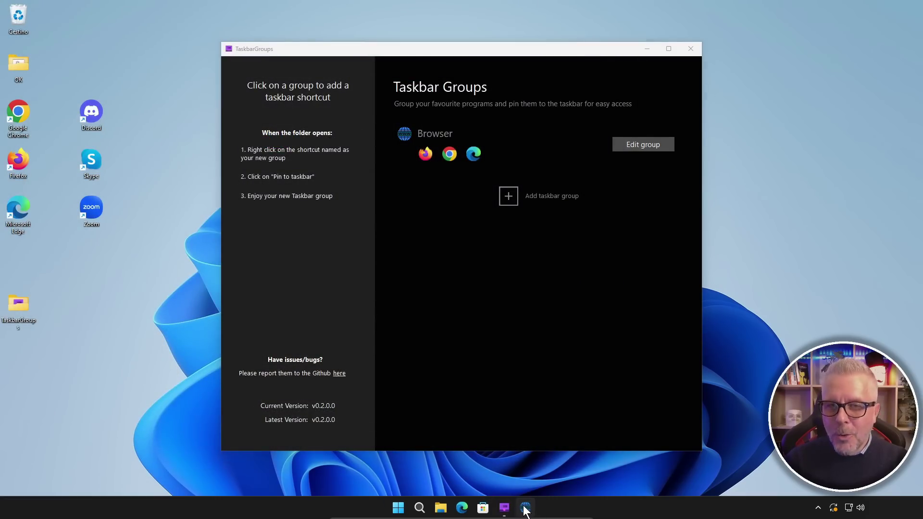
Permanently delete the Google Chrome, Firefox and Microsoft Edge shortcuts from the desktop.
left_click_drag(42, 92, 7, 233)
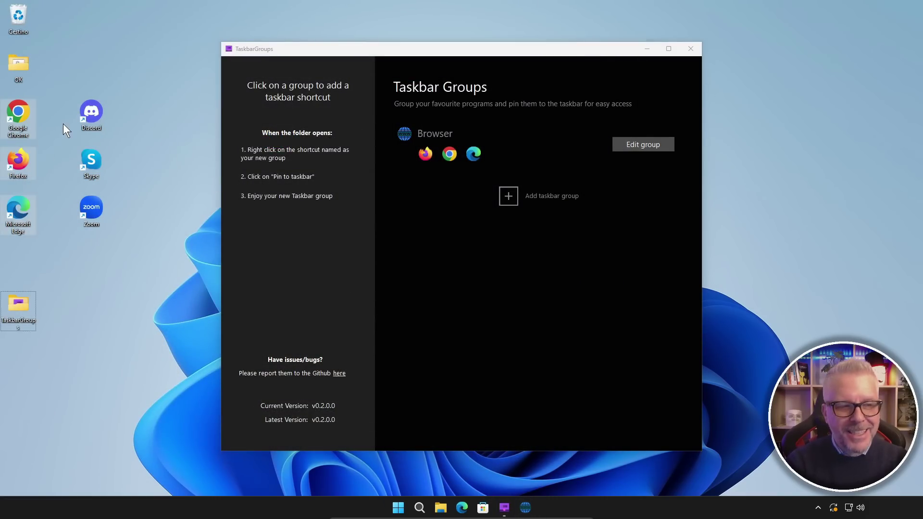
key("shift+Delete")
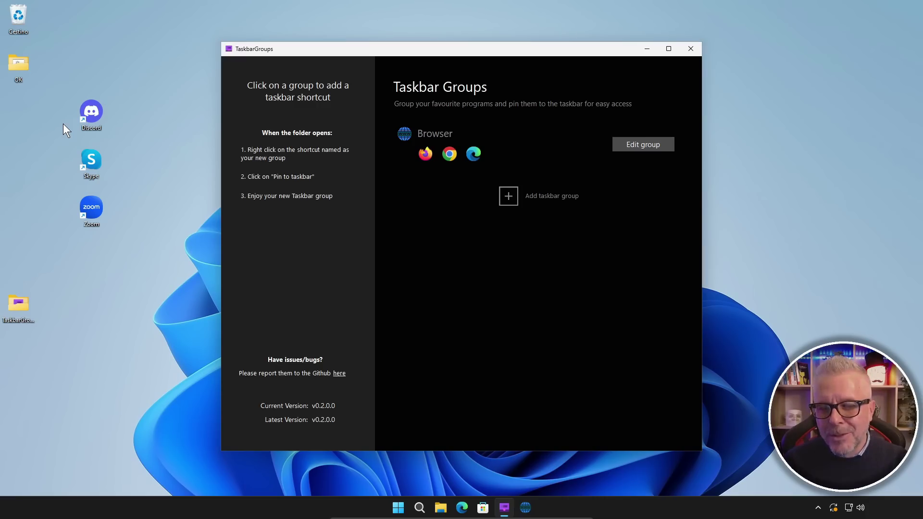
left_click(62, 123)
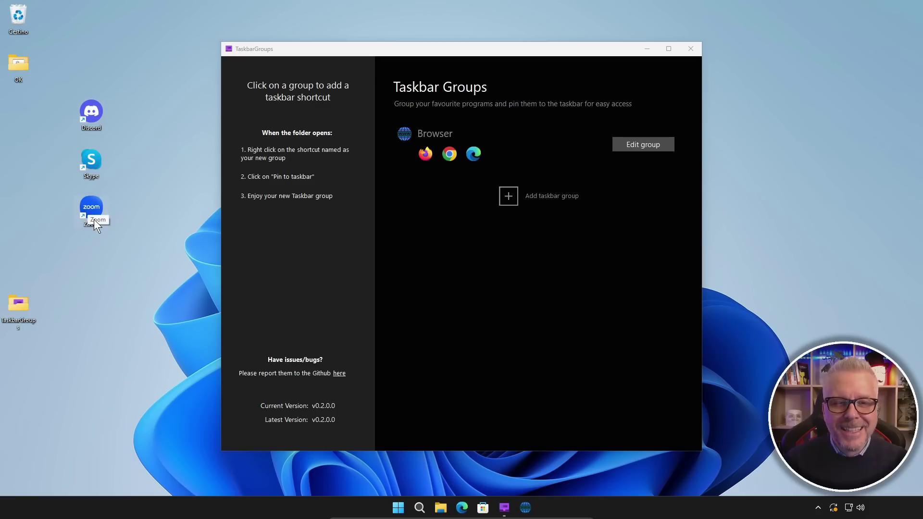
Add a second taskbar group in TaskbarGroups and name it Messaggistica.
left_click(508, 196)
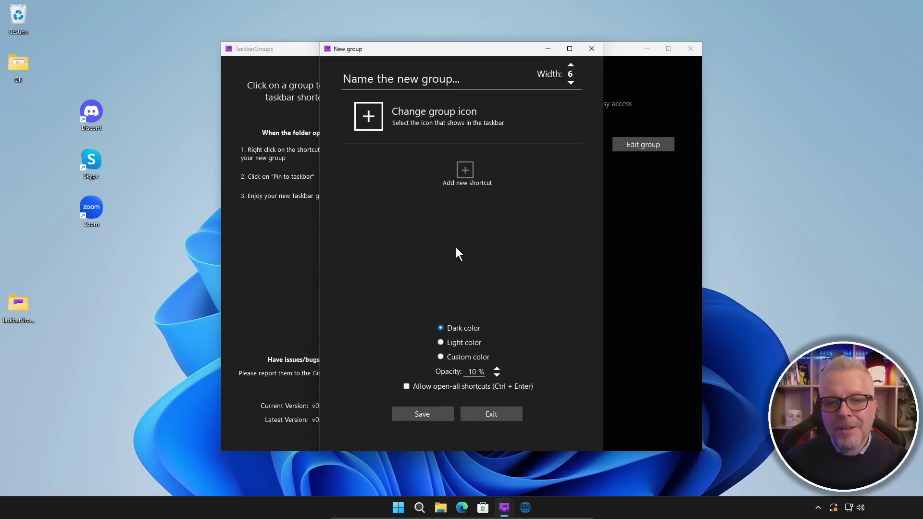
left_click(373, 78)
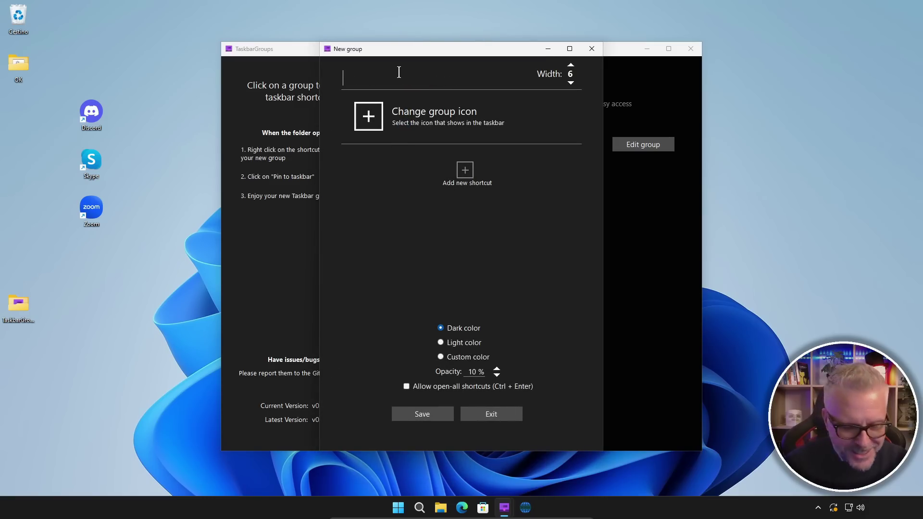
type("Messaggistic")
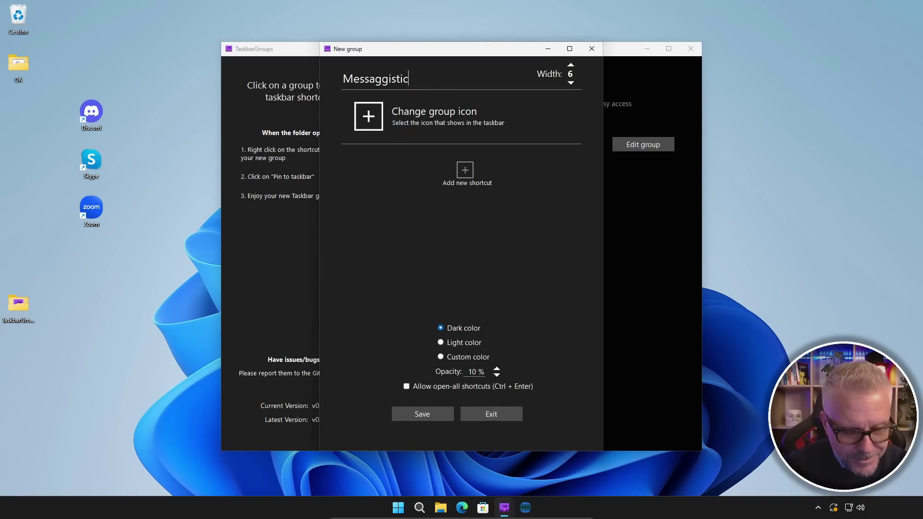
type("a")
Set the Messaggistica group's icon to the messaging PNG file from the Download folder.
left_click(367, 118)
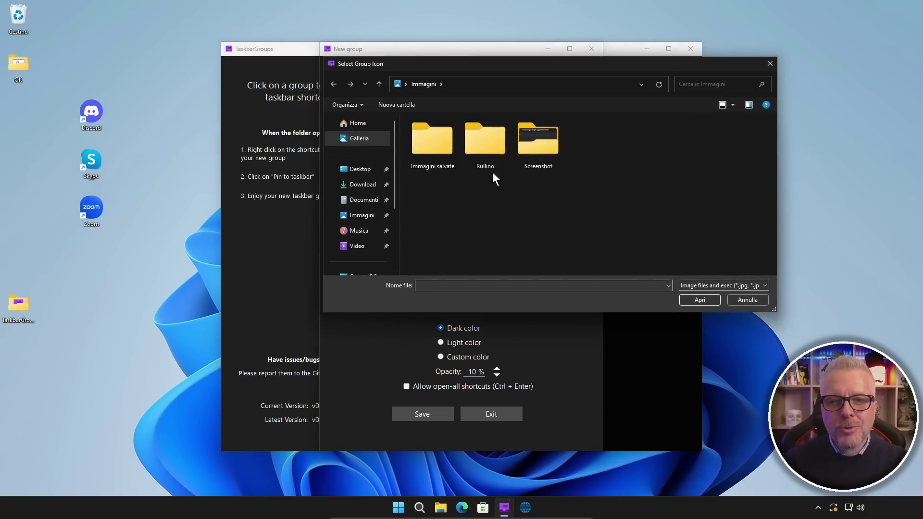
left_click(363, 185)
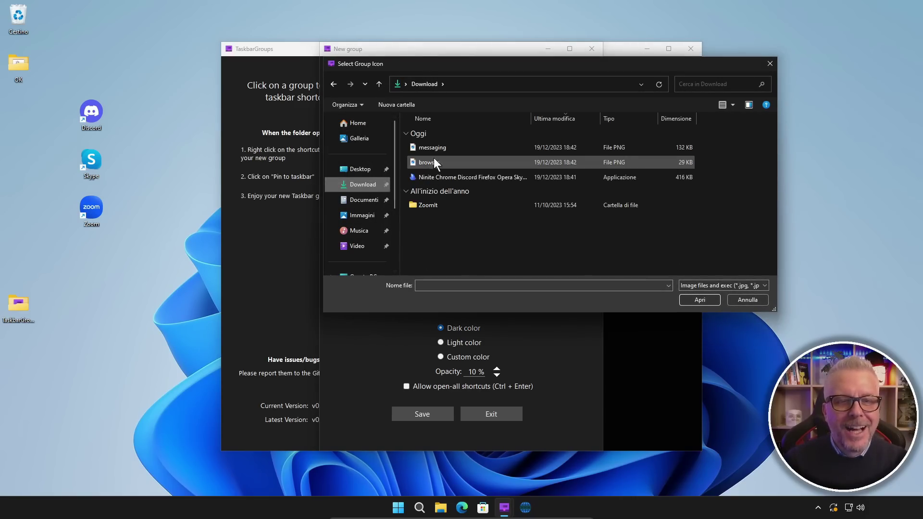
left_click(441, 146)
left_click(701, 297)
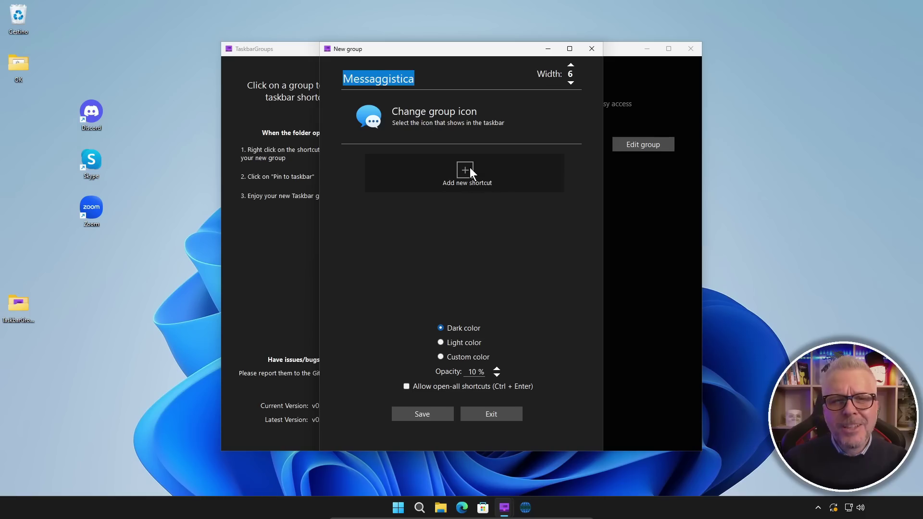
Add the Skype and Zoom shortcuts from their Start Menu program folders to the Messaggistica group and save it.
left_click(466, 170)
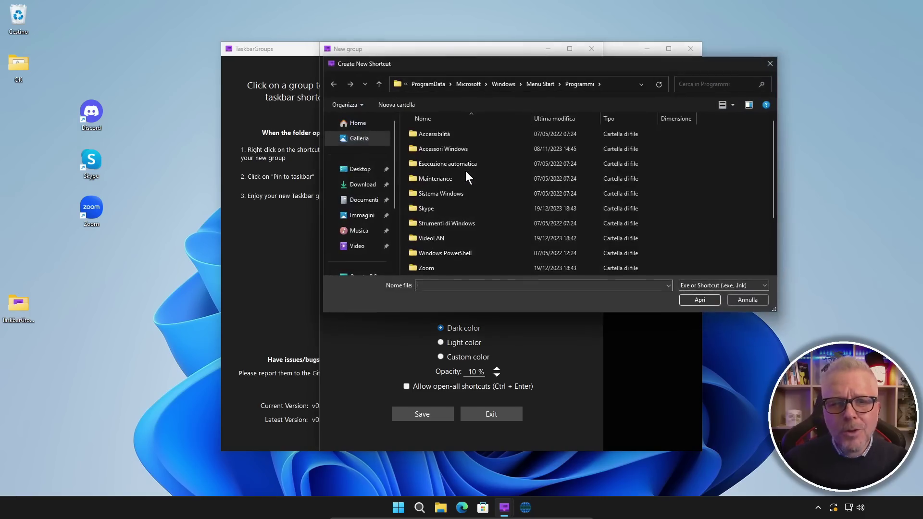
double_click(437, 209)
left_click(432, 137)
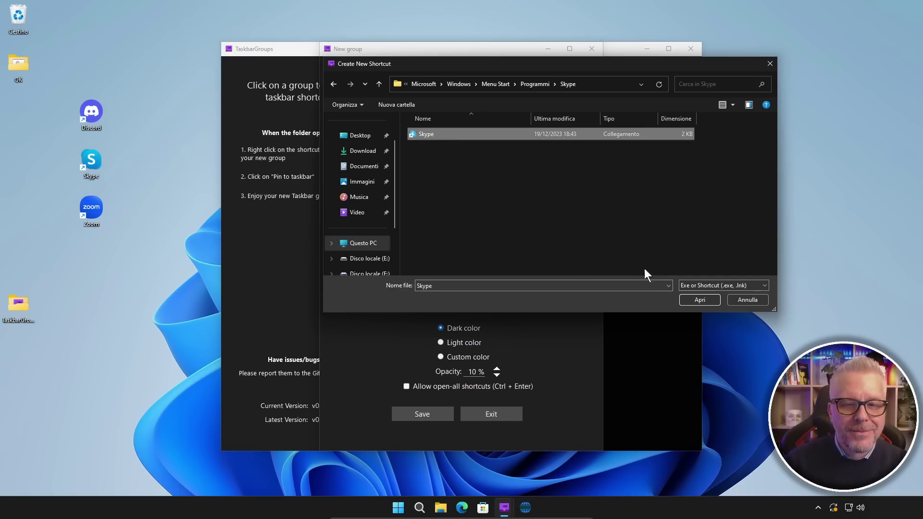
left_click(700, 299)
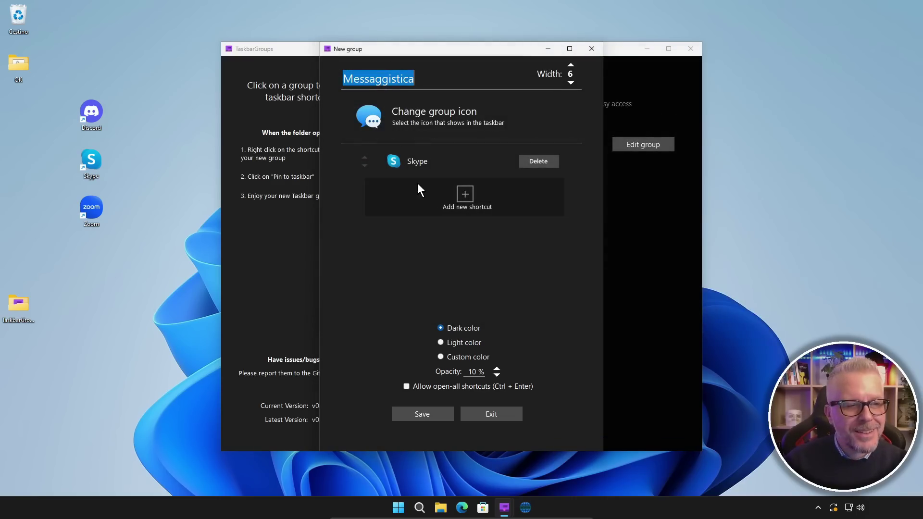
left_click(465, 192)
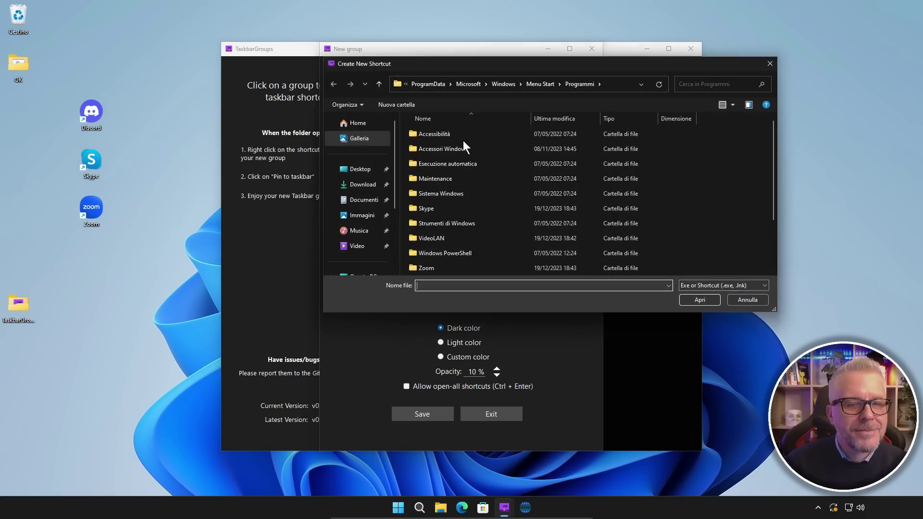
double_click(419, 268)
double_click(431, 133)
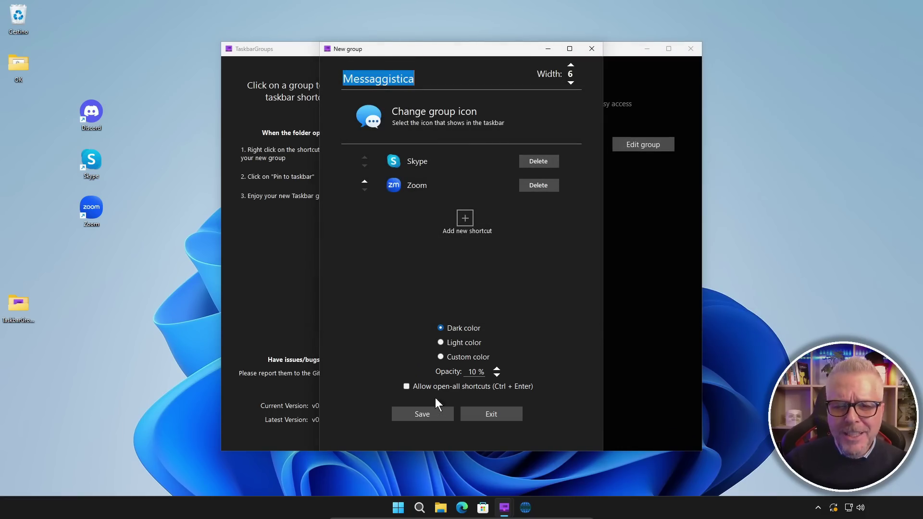
left_click(422, 414)
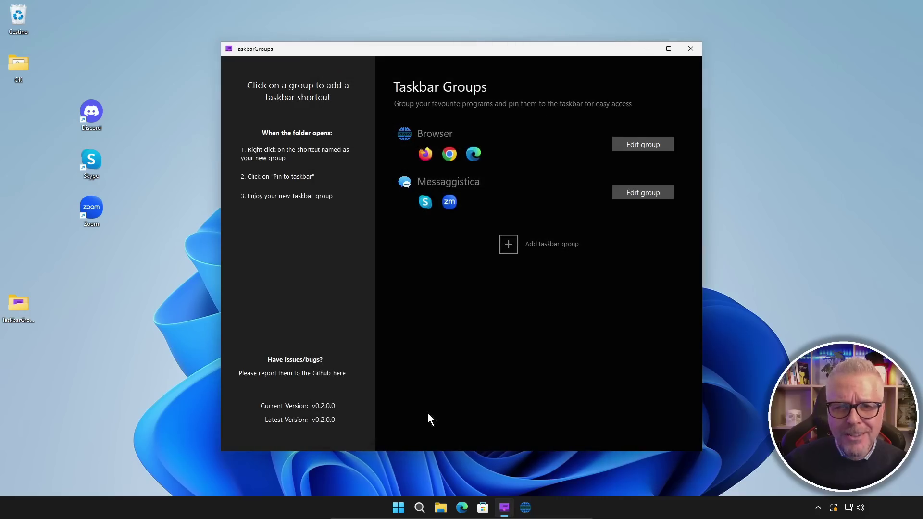
Pin the Messaggistica shortcut from the TaskbarGroups Shortcuts folder to the taskbar beside the Browser group.
double_click(19, 303)
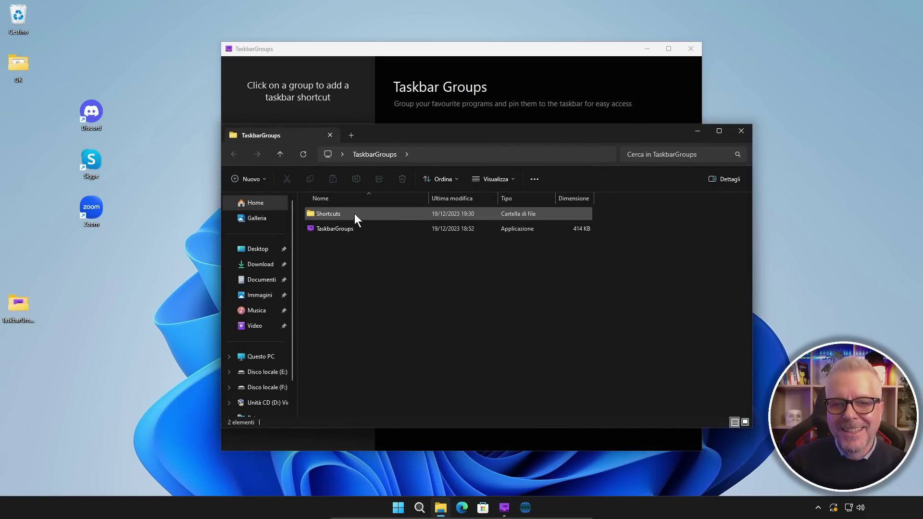
double_click(351, 215)
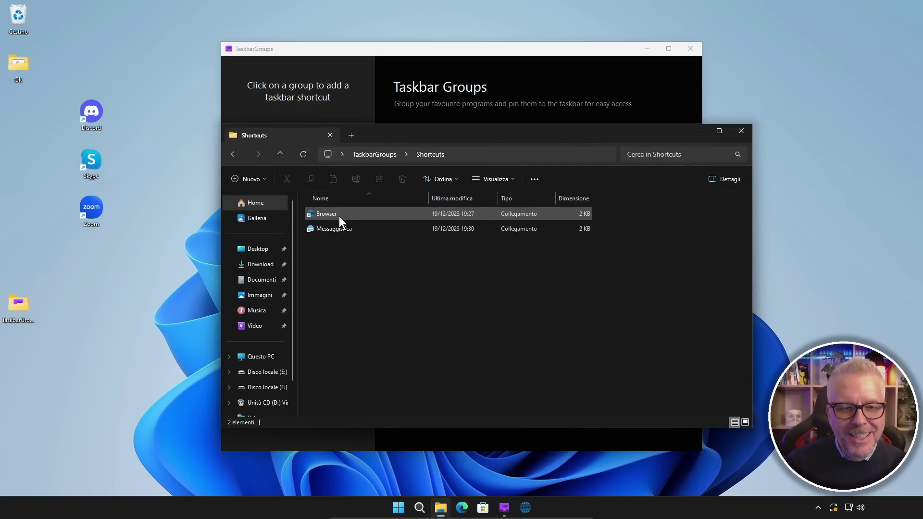
left_click_drag(319, 228, 544, 513)
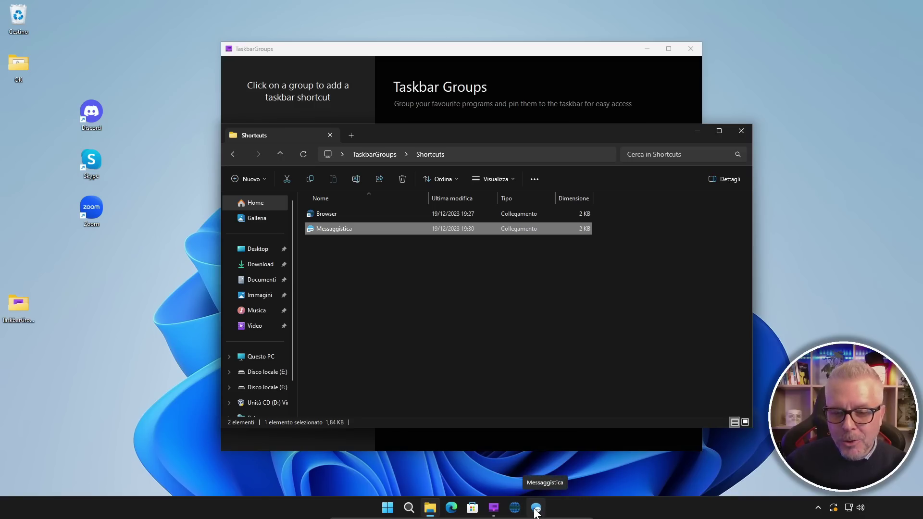
Test the pinned Messaggistica group by opening it and launching Skype from it.
left_click(536, 511)
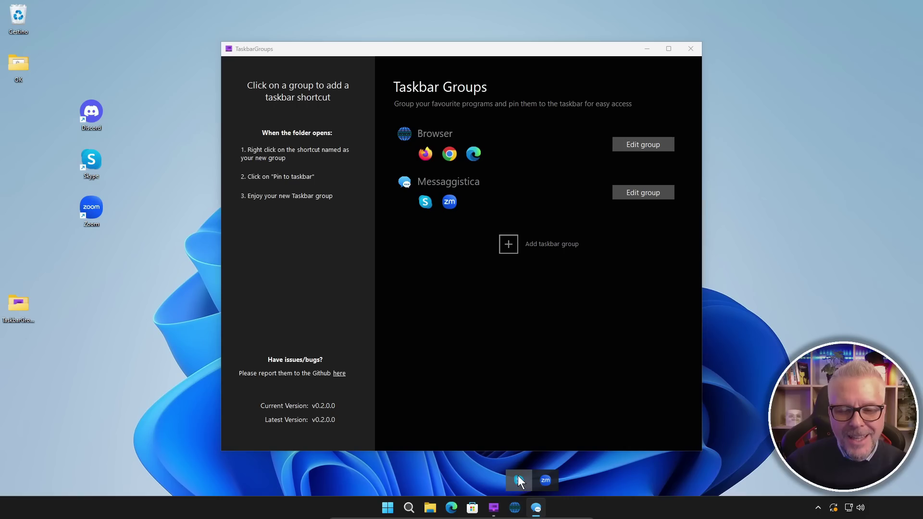
left_click(518, 480)
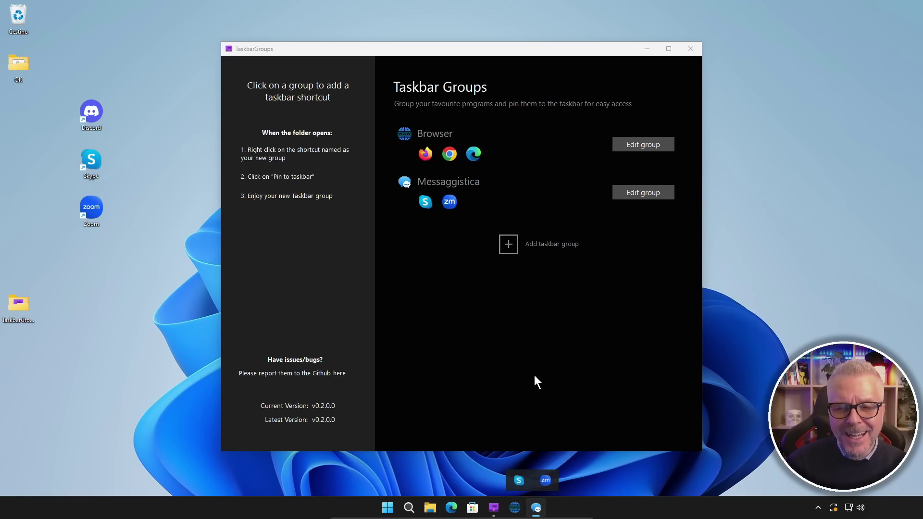